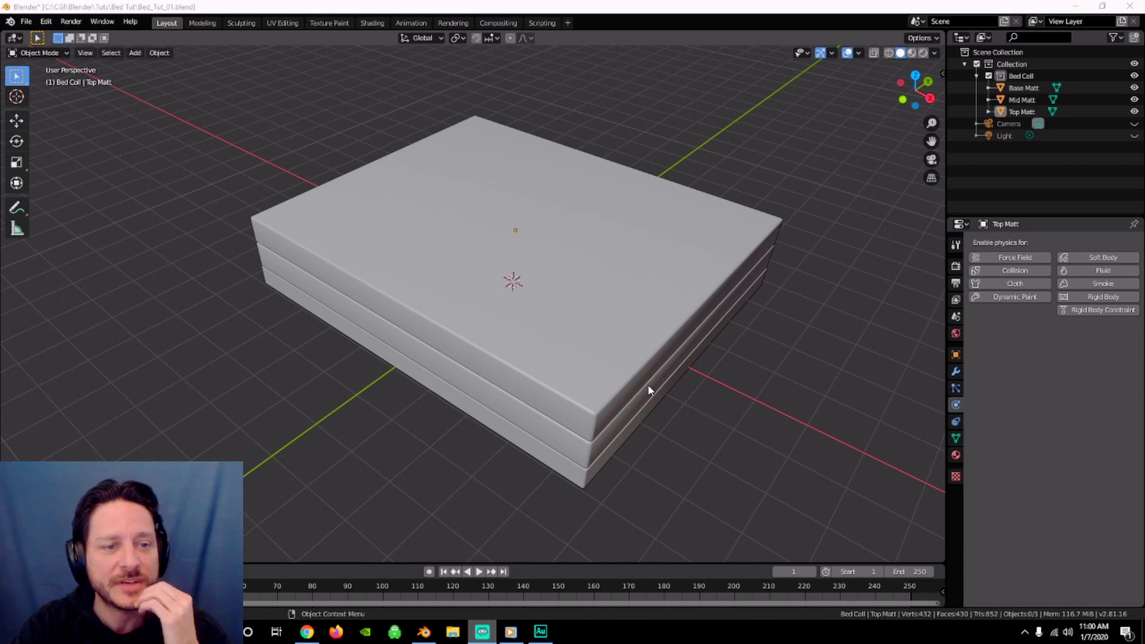
Inspect Base Matt, Mid Matt and Top Matt in turn, ending with Base Matt selected
mouse_move(633, 367)
middle_down()
mouse_move(628, 335)
mouse_move(627, 344)
middle_up()
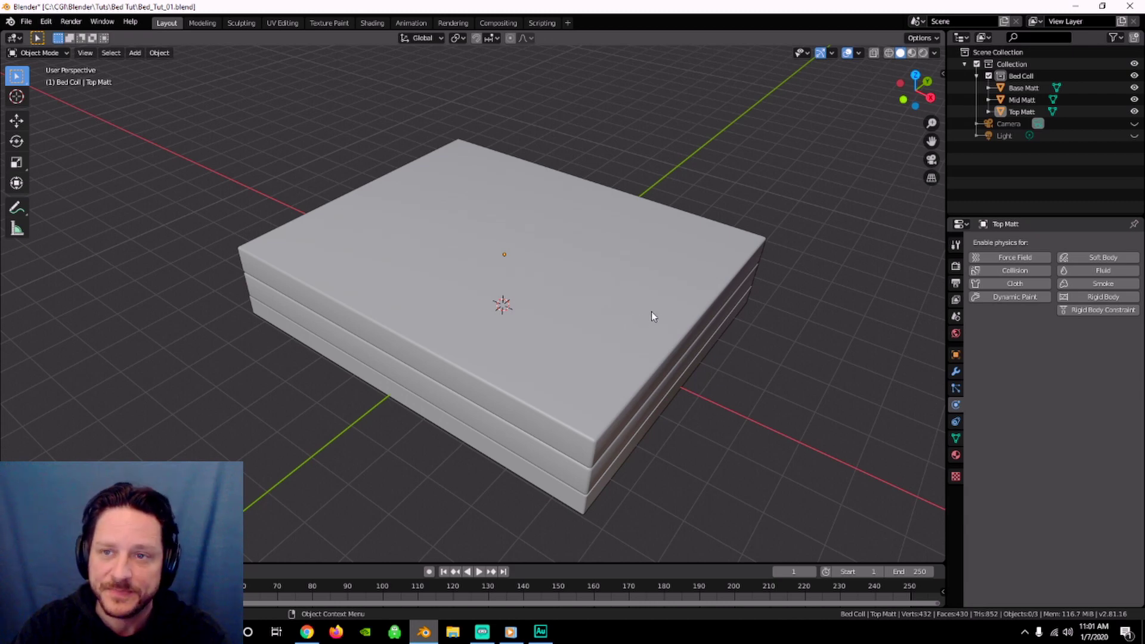
middle_drag(655, 316, 644, 309)
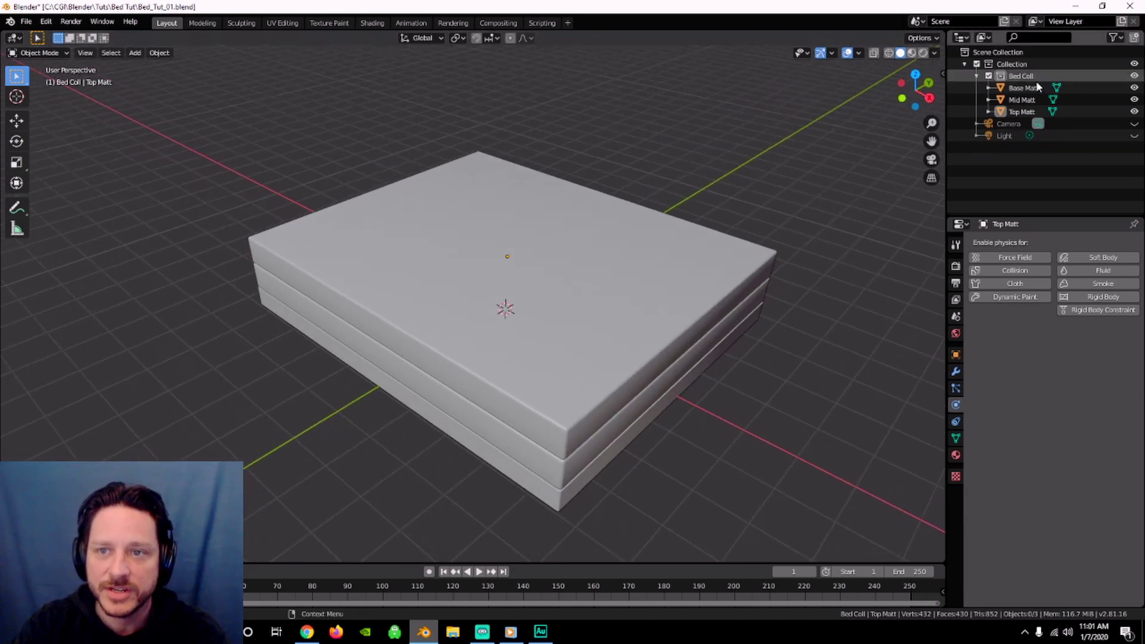
middle_drag(663, 412, 659, 452)
click(615, 451)
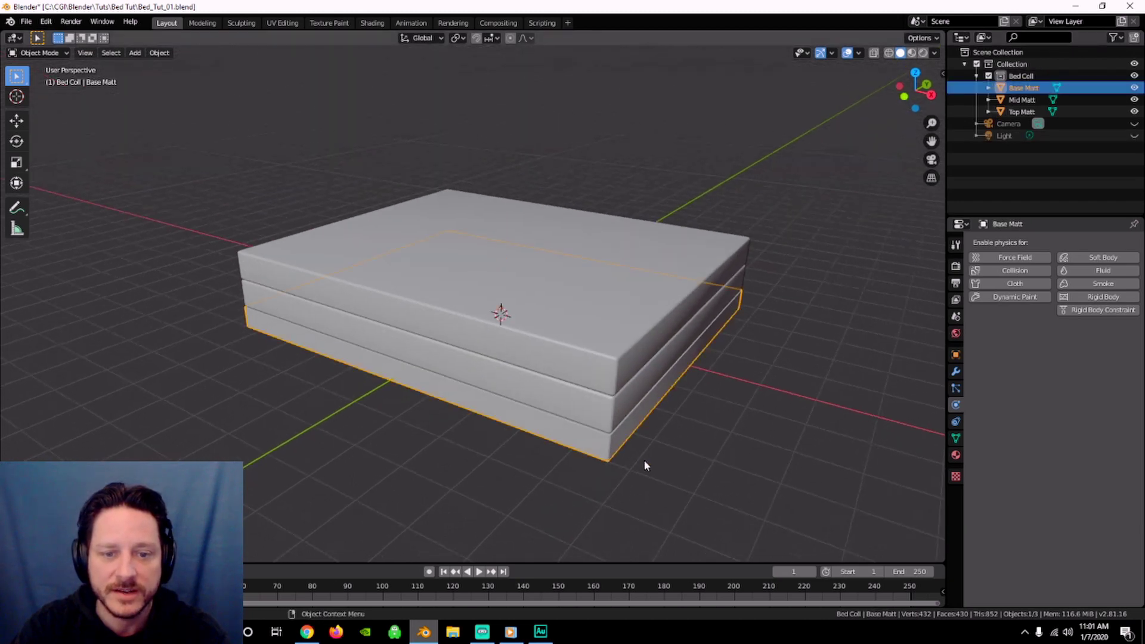
click(627, 438)
click(611, 379)
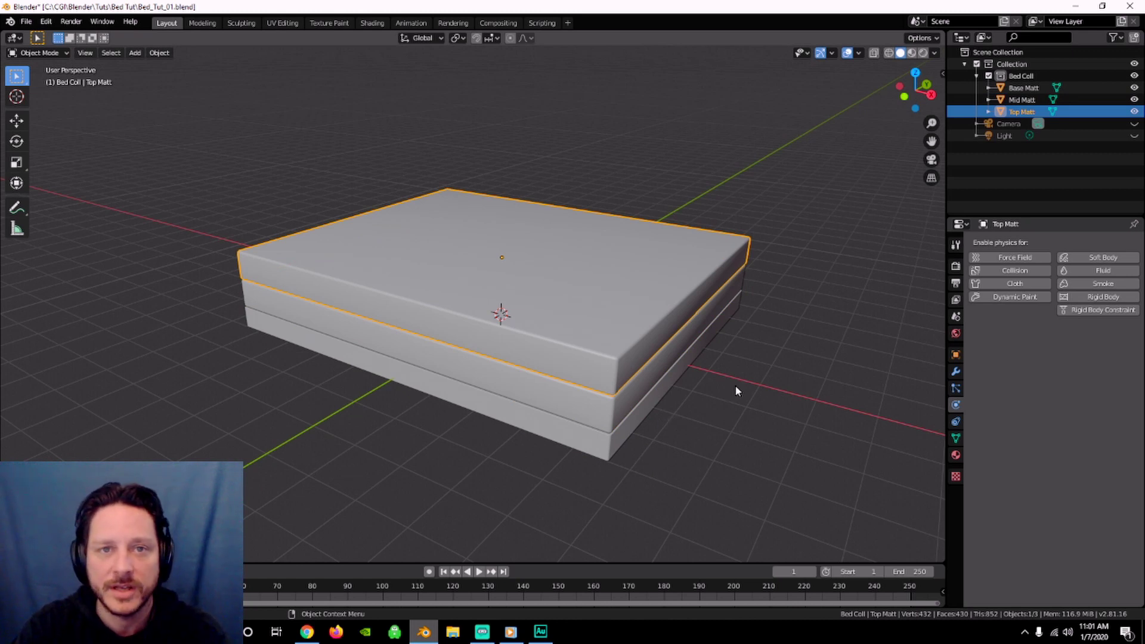
middle_drag(748, 381, 682, 413)
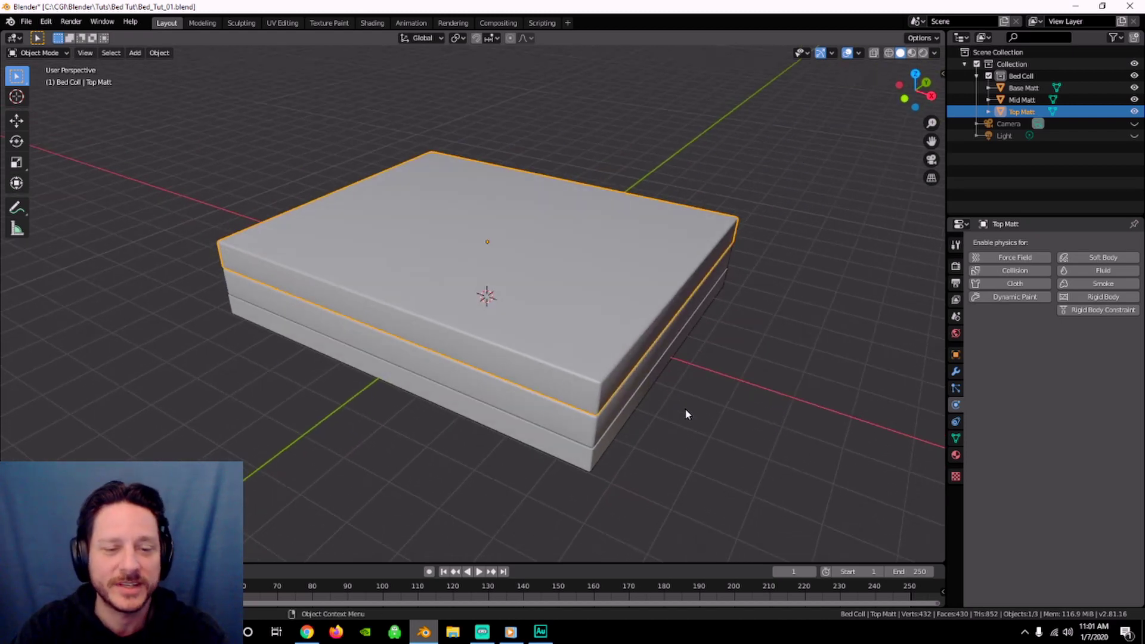
click(592, 460)
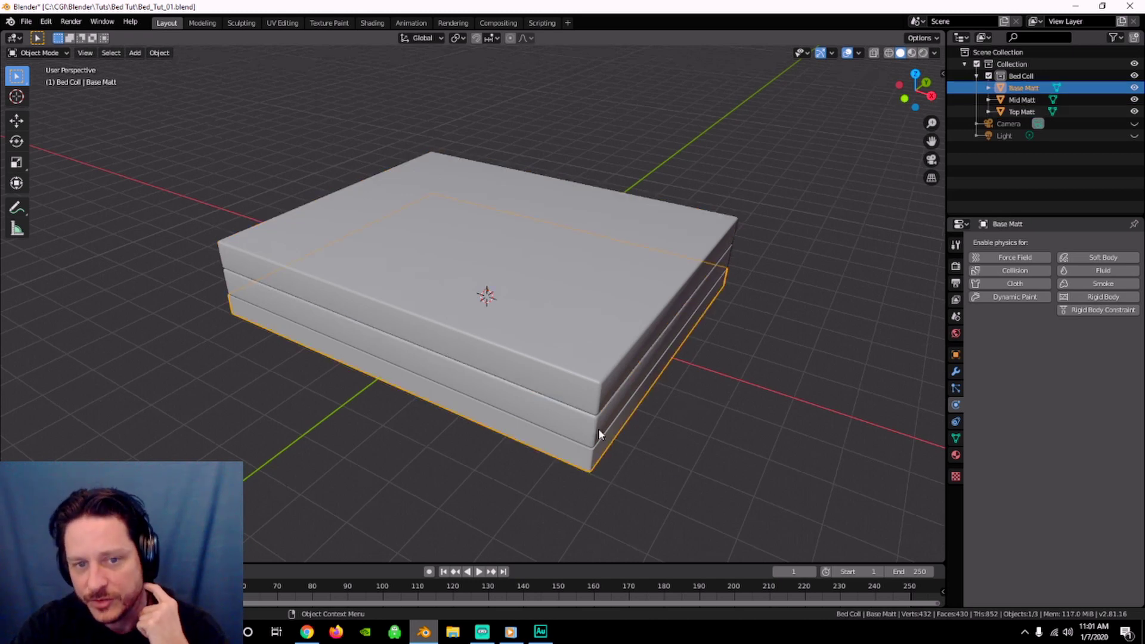
middle_drag(599, 428, 661, 429)
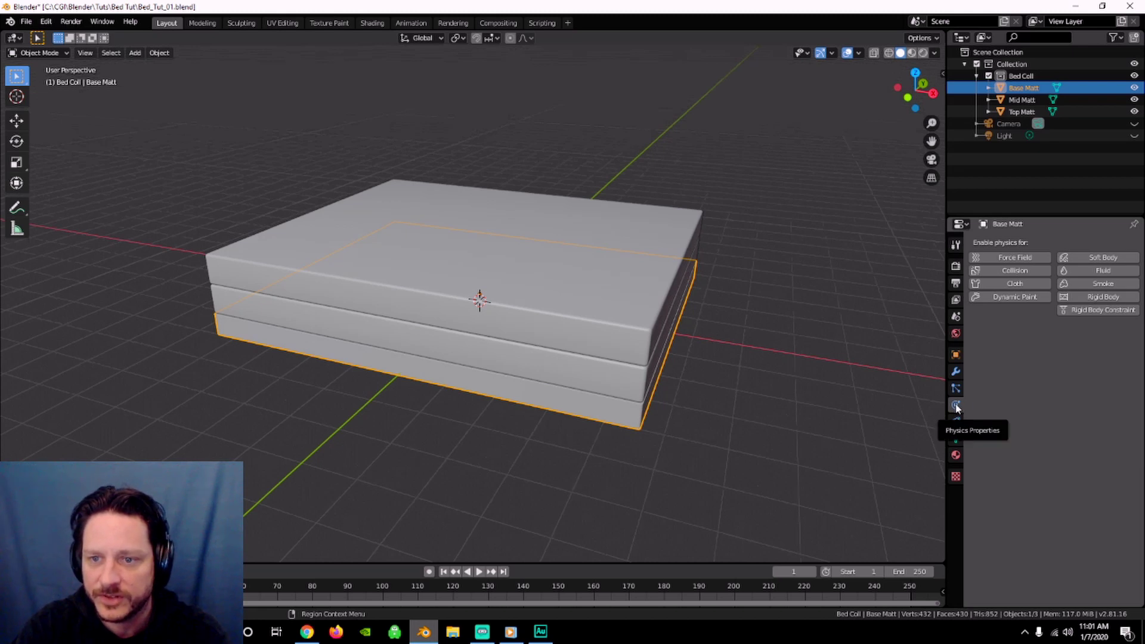
Add Collision physics to Base Matt and Top Matt
click(1015, 271)
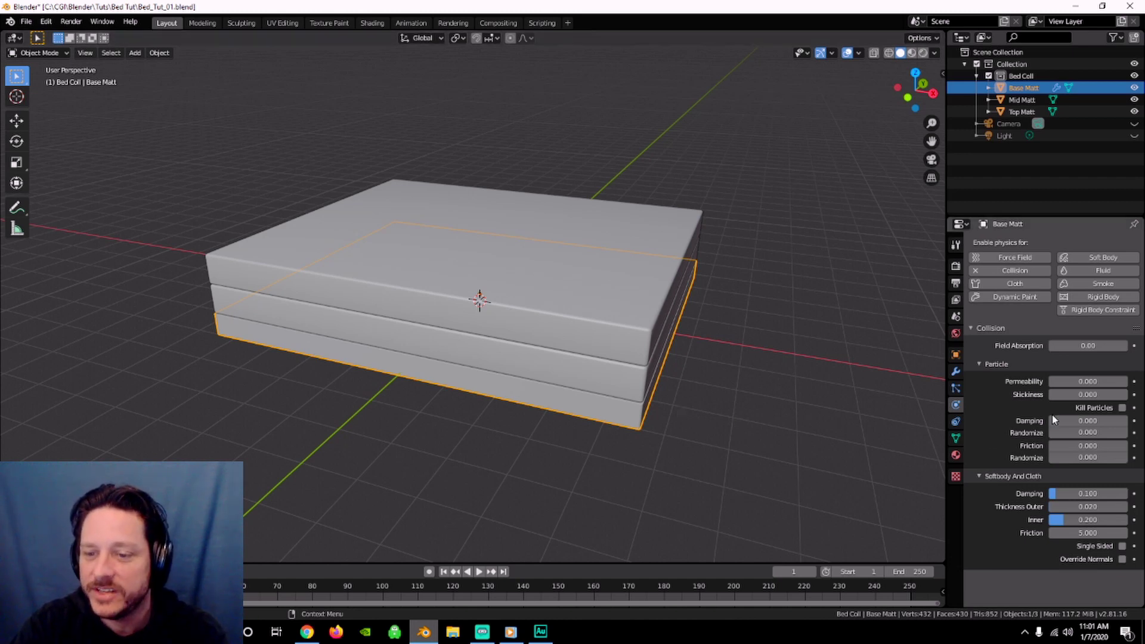
click(629, 389)
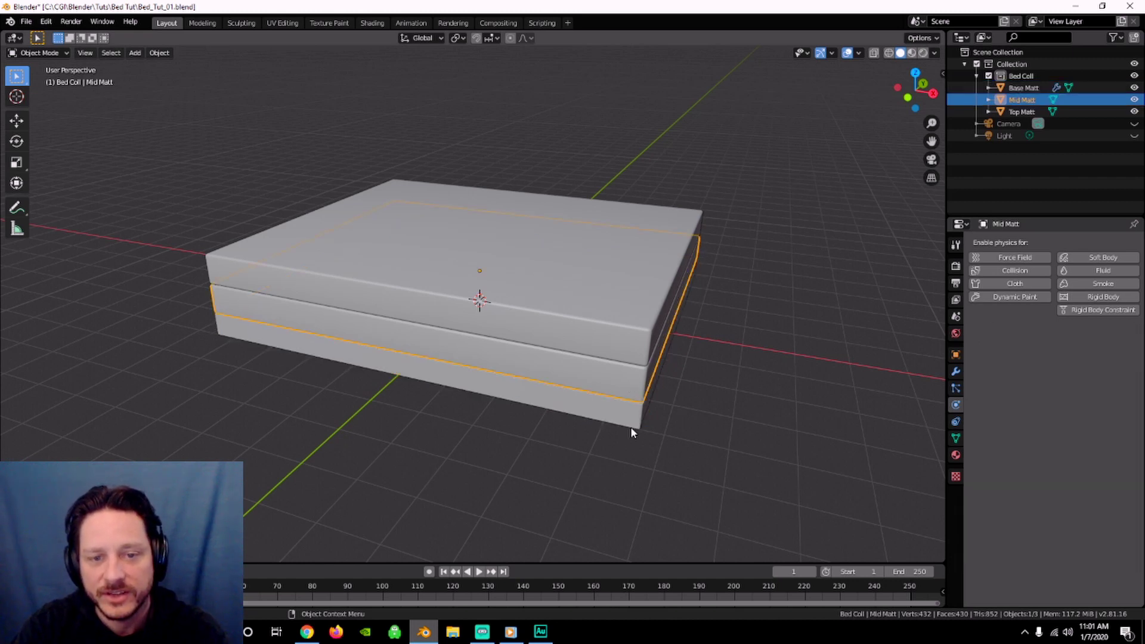
click(617, 346)
click(1013, 270)
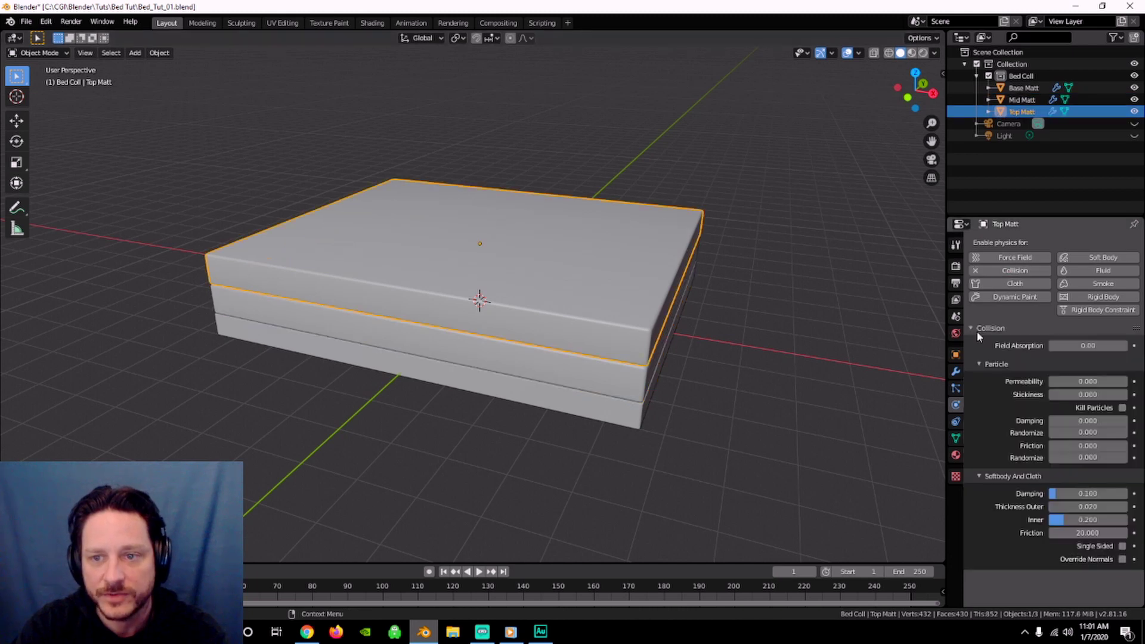
Set Top Matt's Softbody And Cloth Friction to 20, then deselect it
click(1084, 533)
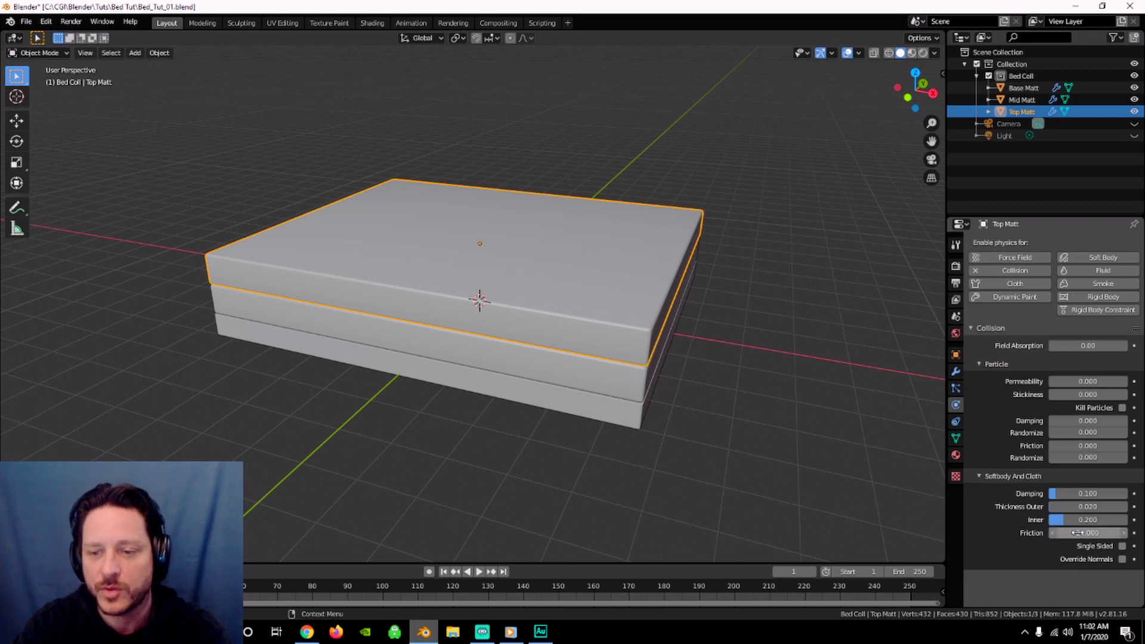
key(Return)
middle_drag(616, 341, 656, 338)
click(648, 398)
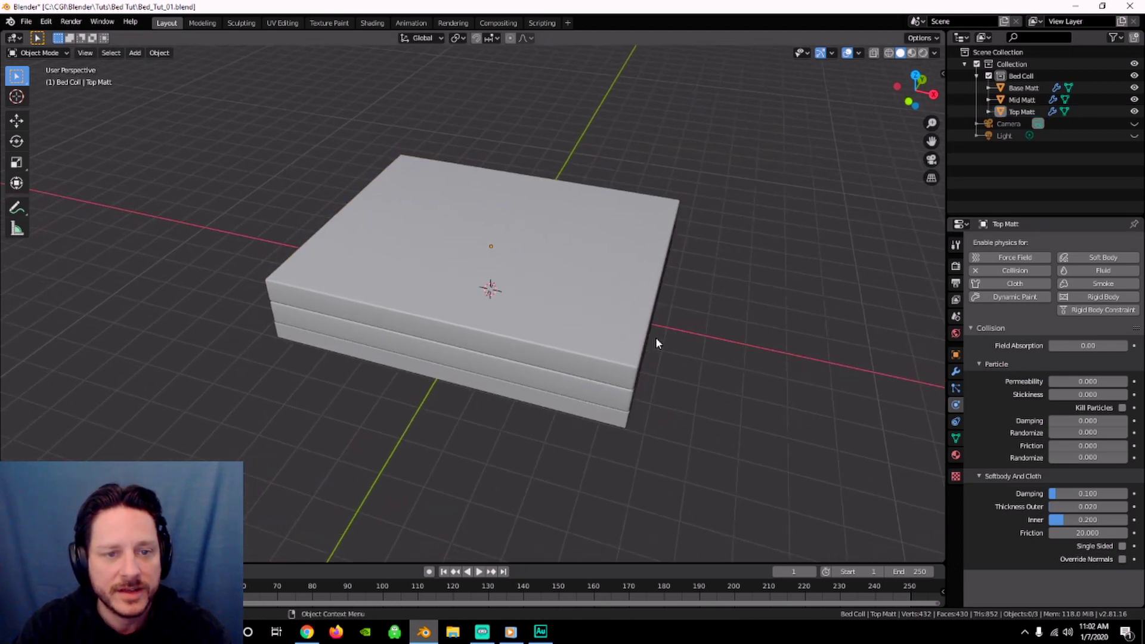
From top view, add a plane, scale it up, then narrow it along Y
key(KP_7)
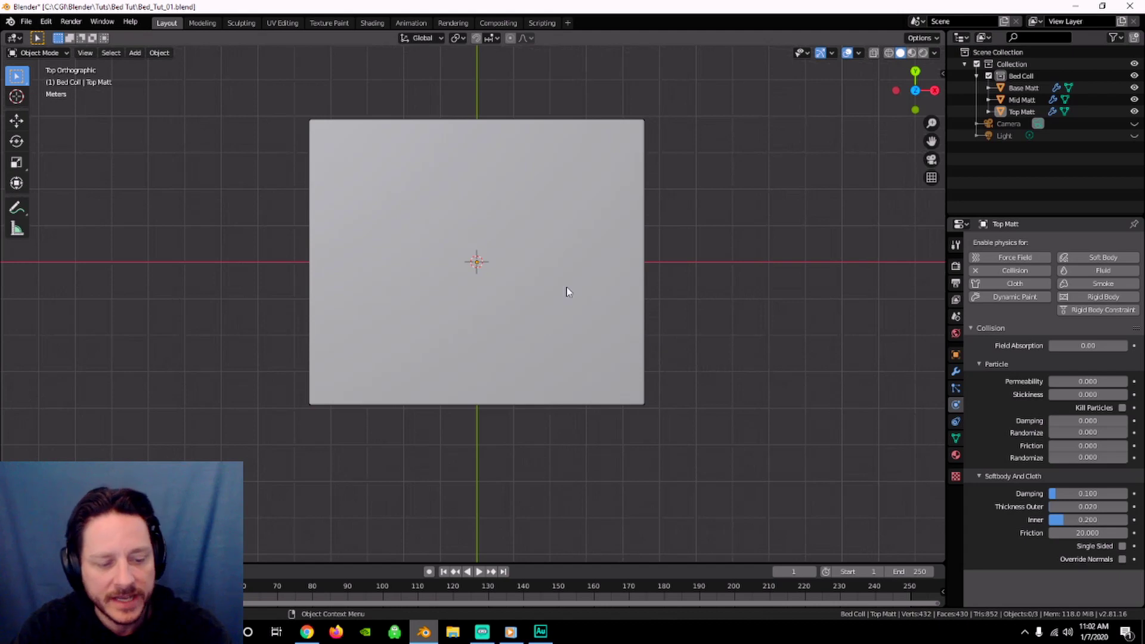
key(shift+a)
mouse_move(567, 290)
click(612, 287)
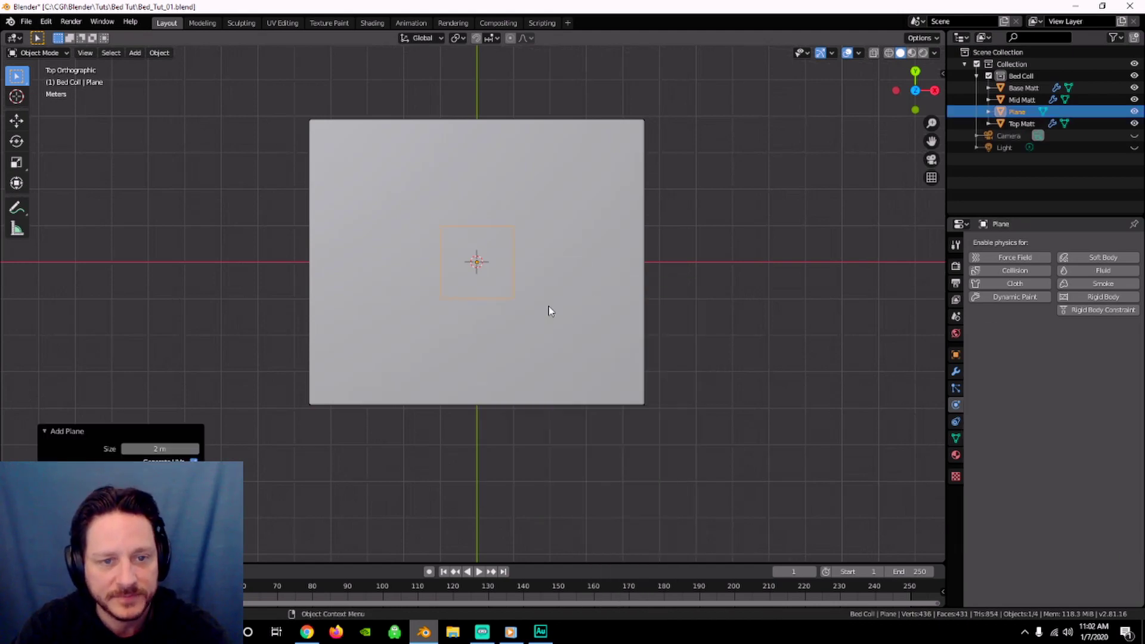
key(s)
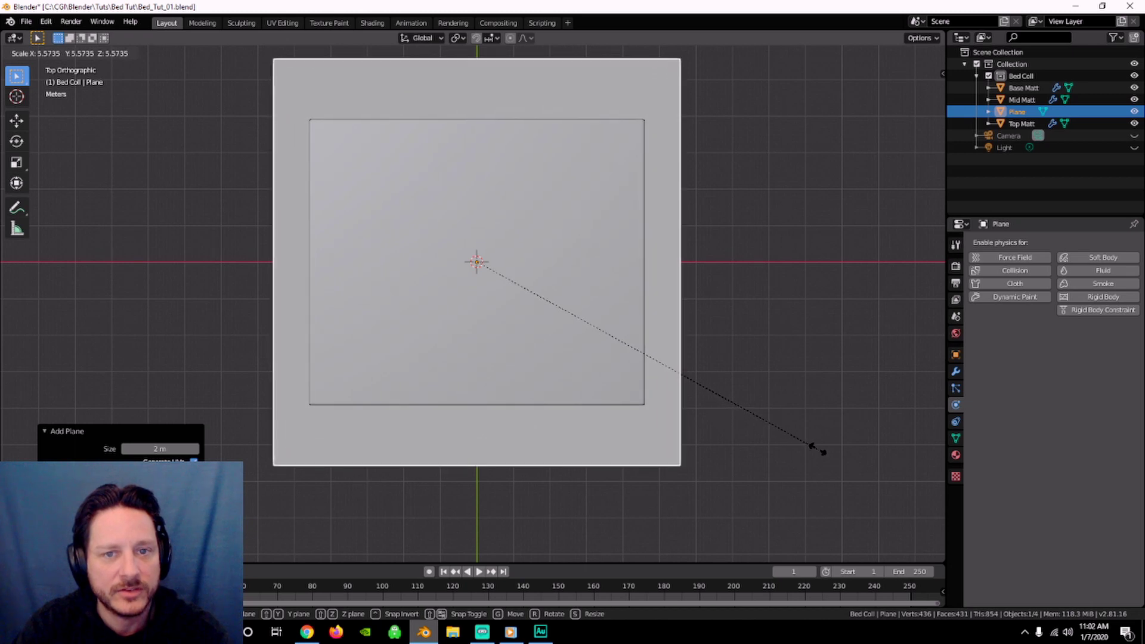
click(841, 465)
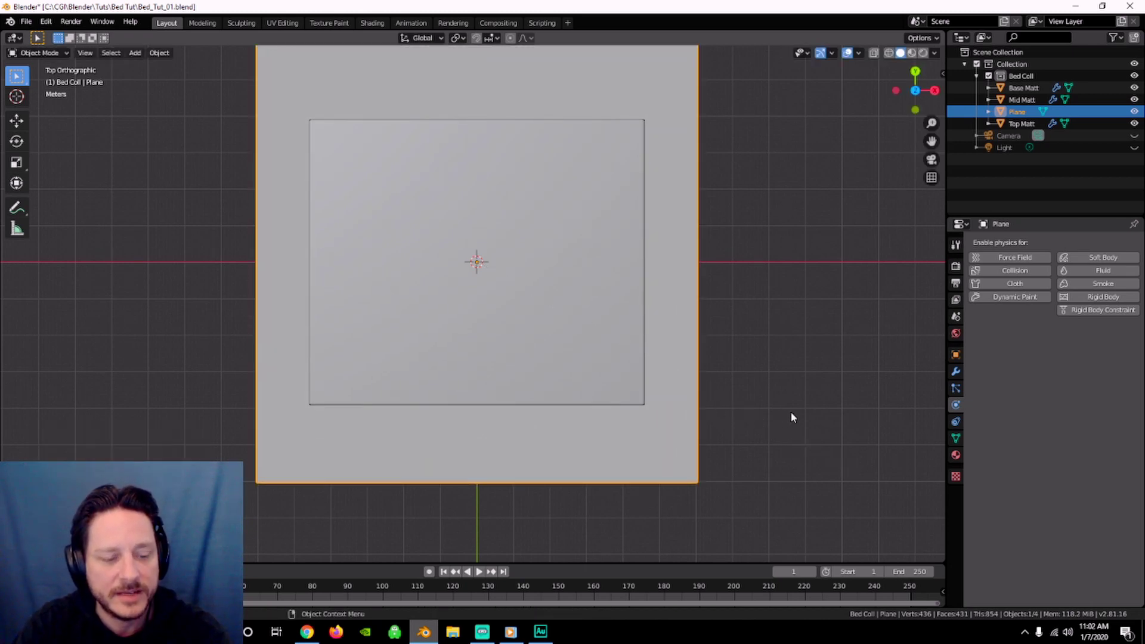
key(s)
key(y)
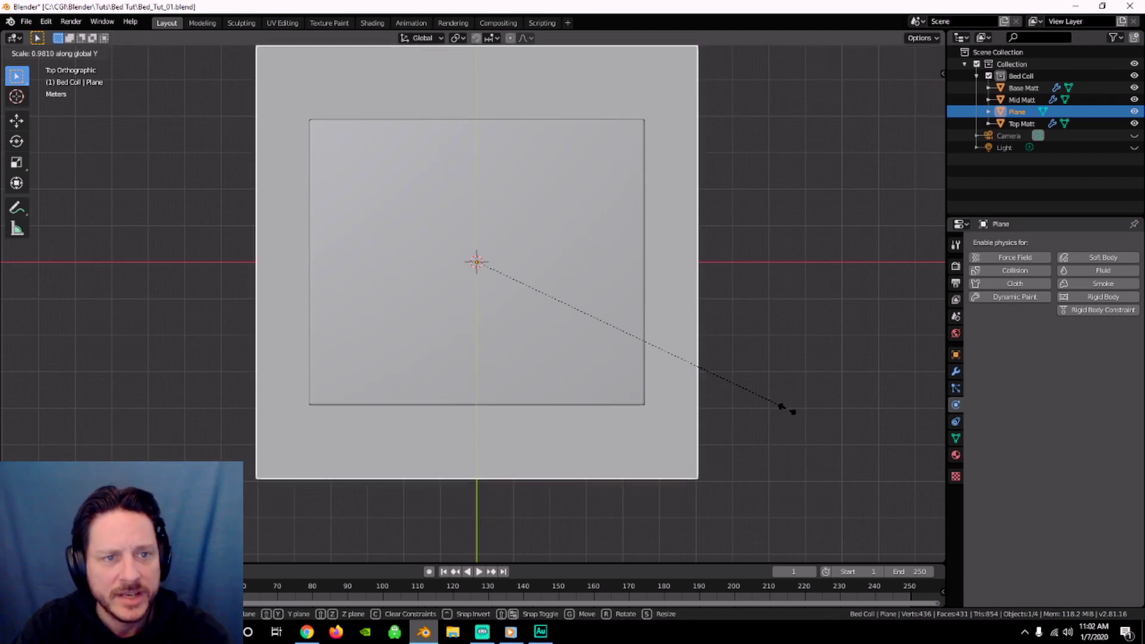
click(755, 386)
Raise the plane along Z above the mattress stack and enter Edit Mode
middle_drag(755, 386, 735, 306)
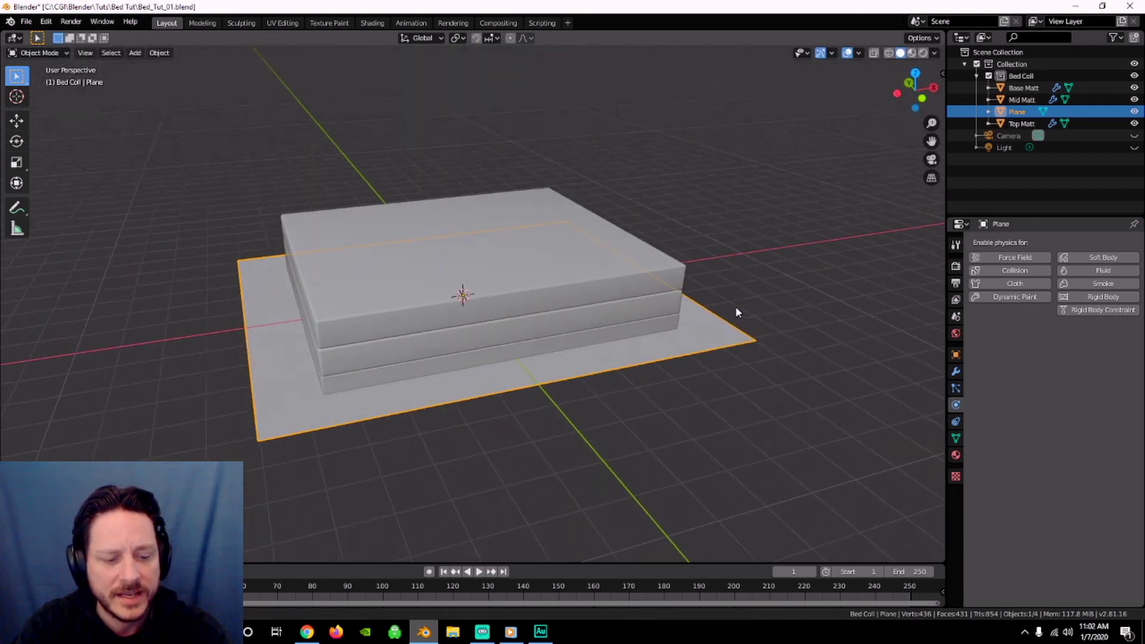
key(g)
key(z)
click(733, 194)
middle_drag(734, 195, 614, 325)
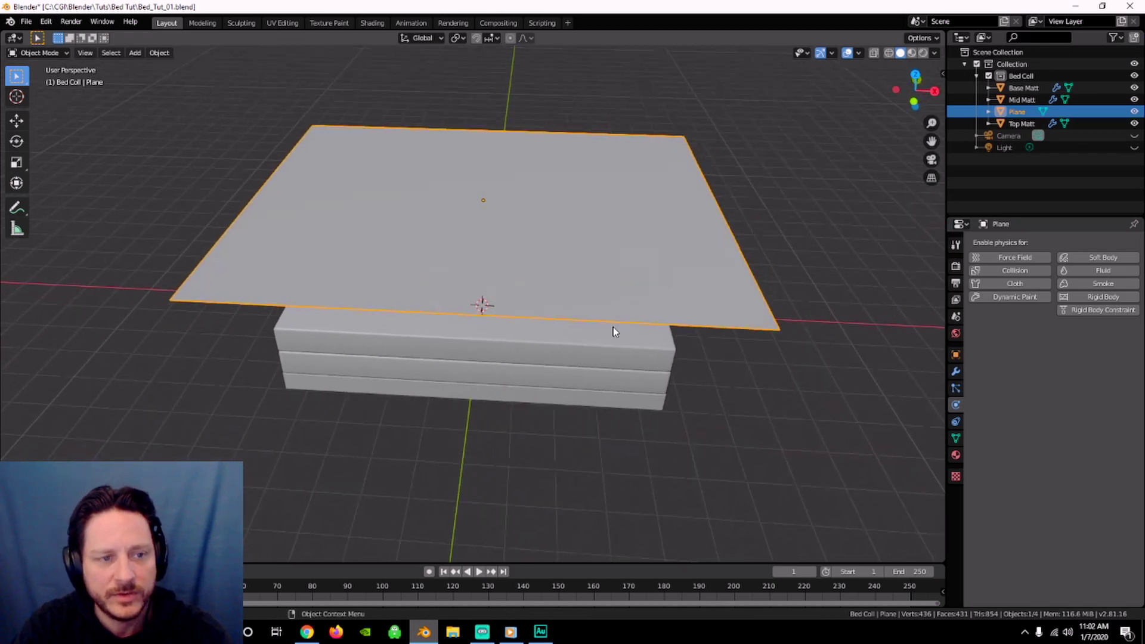
key(Tab)
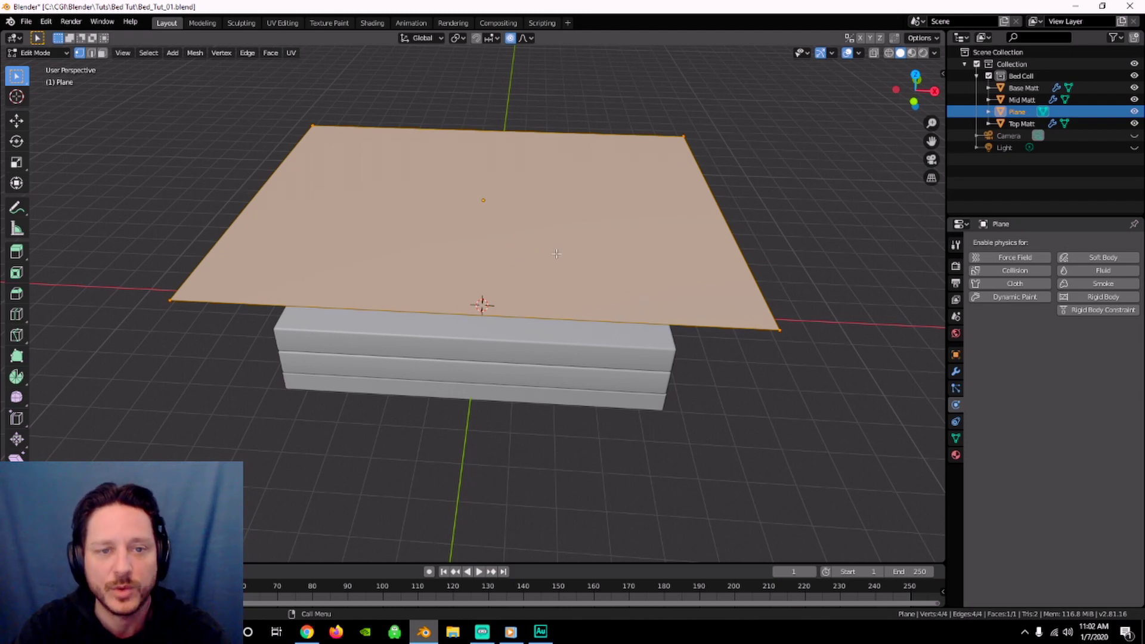
Subdivide the plane into a dense grid of about 5,929 vertices and return to Object Mode
middle_drag(540, 245, 495, 206)
right_click(495, 206)
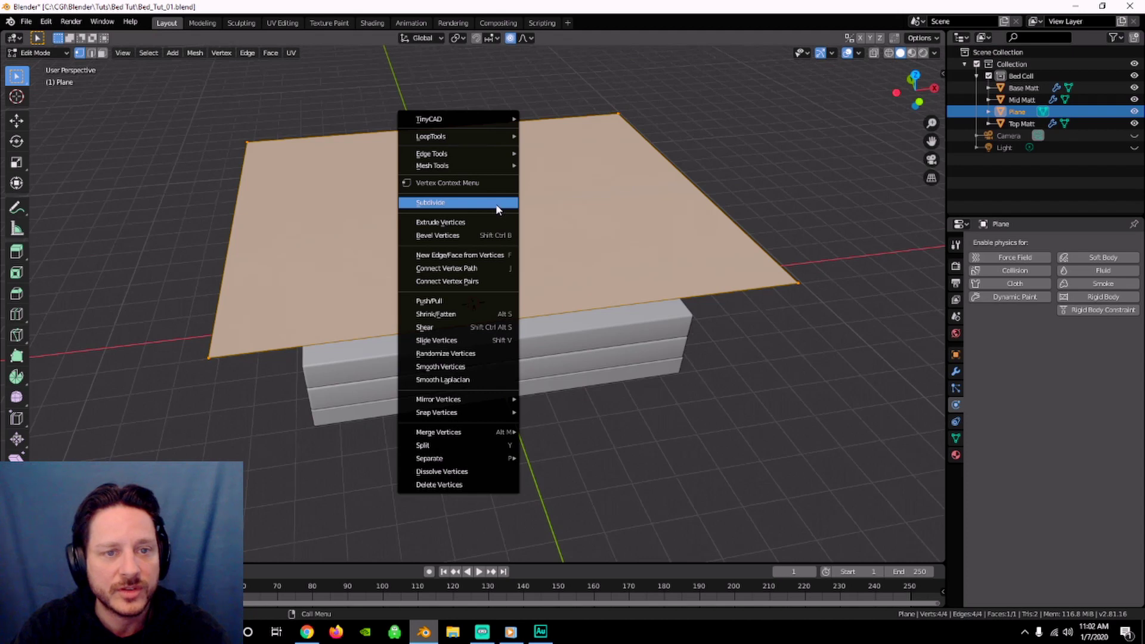
click(496, 205)
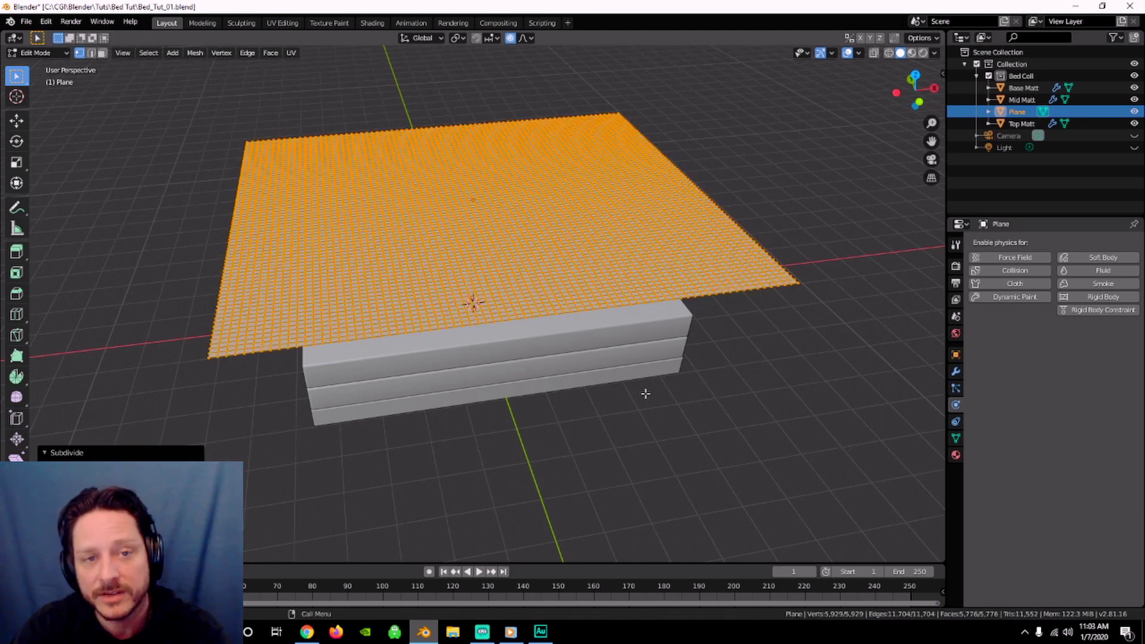
shift+middle_drag(587, 365, 716, 373)
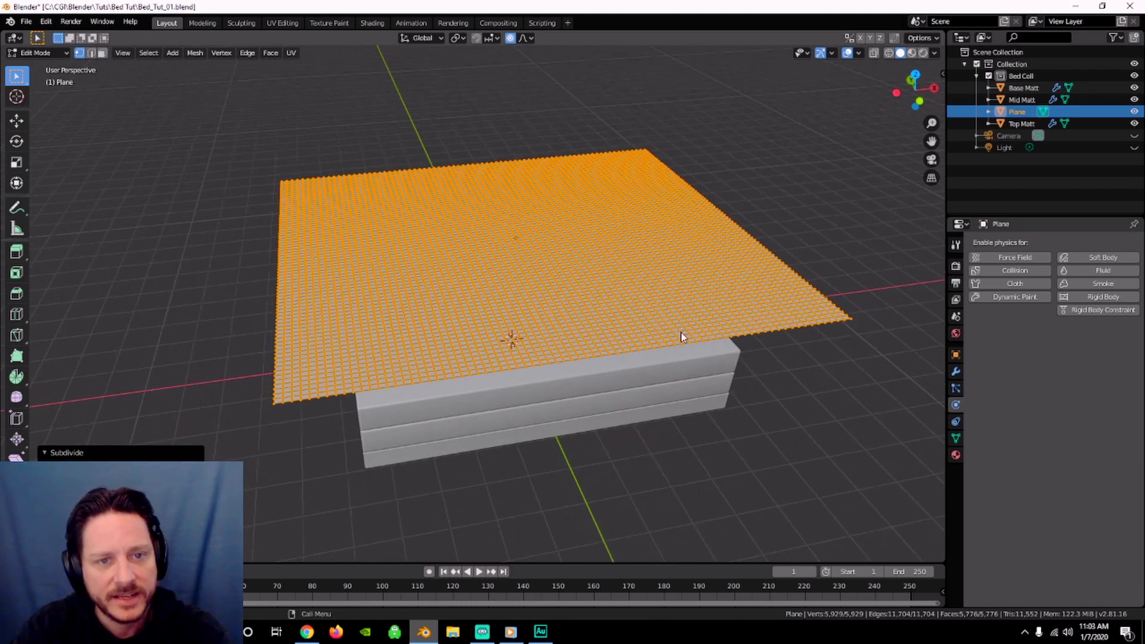
key(Tab)
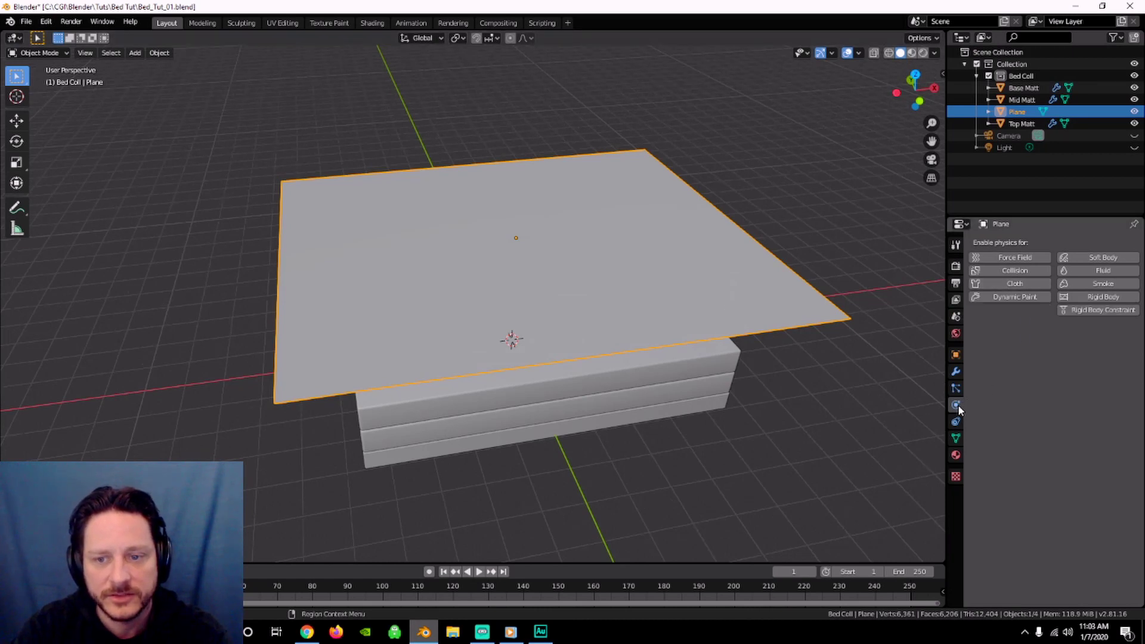
Enable Cloth physics on the plane and apply the Cotton preset
click(1014, 284)
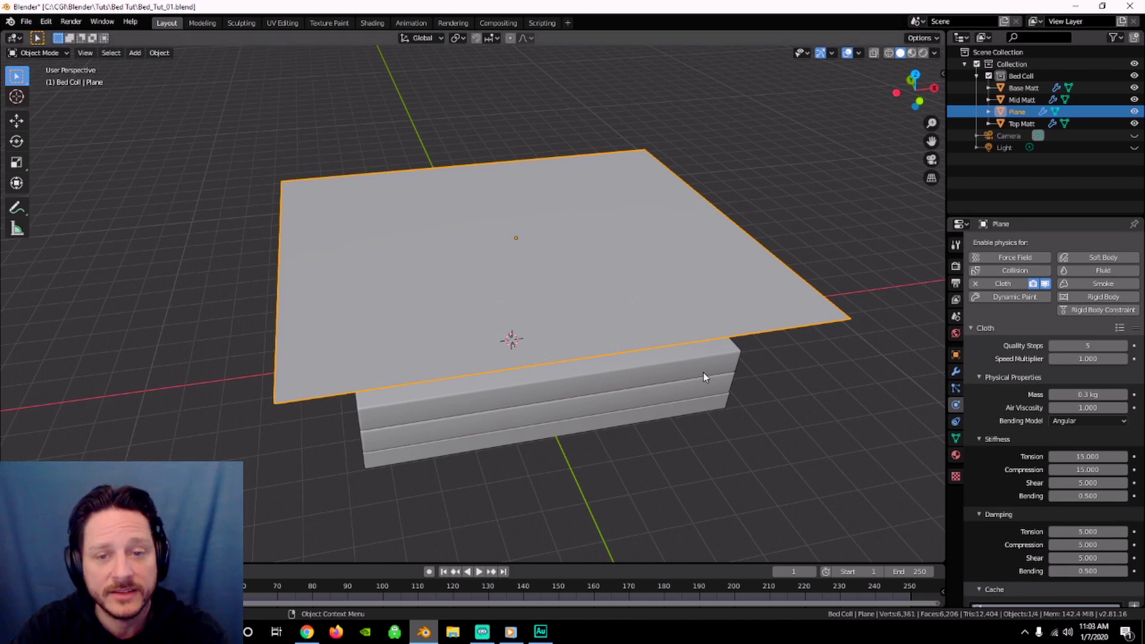
click(1120, 328)
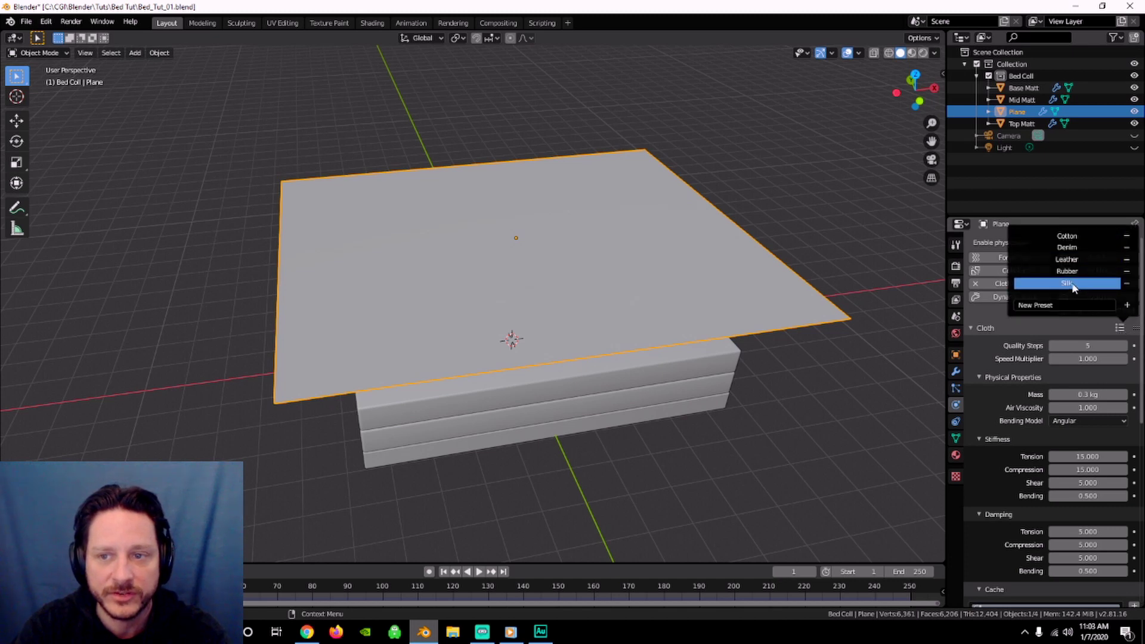
click(1066, 236)
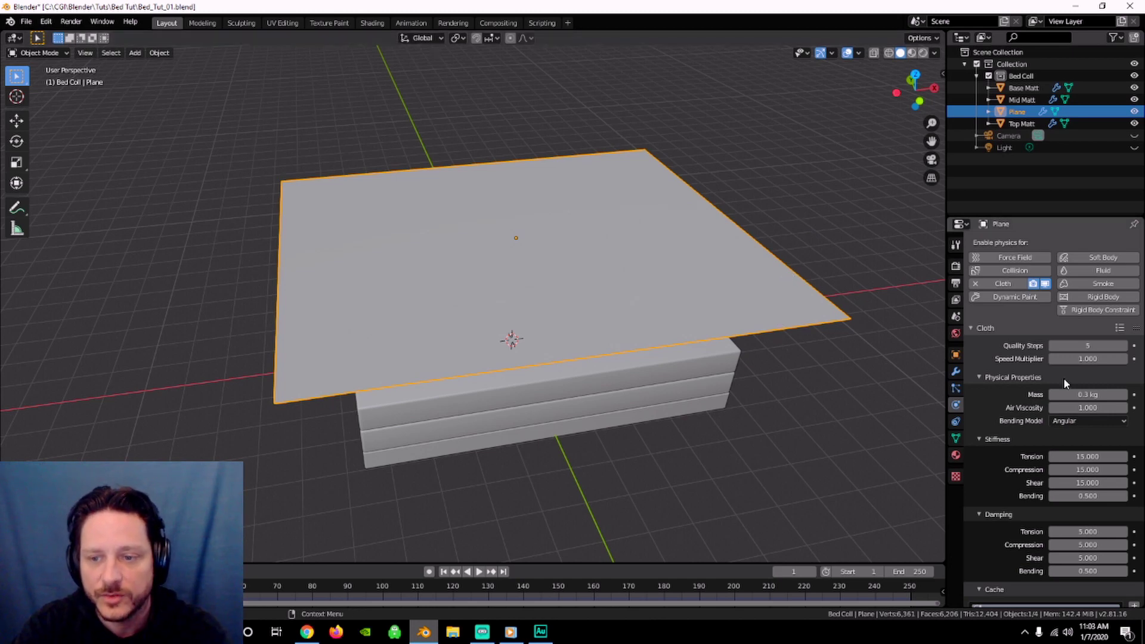
middle_drag(683, 382, 669, 358)
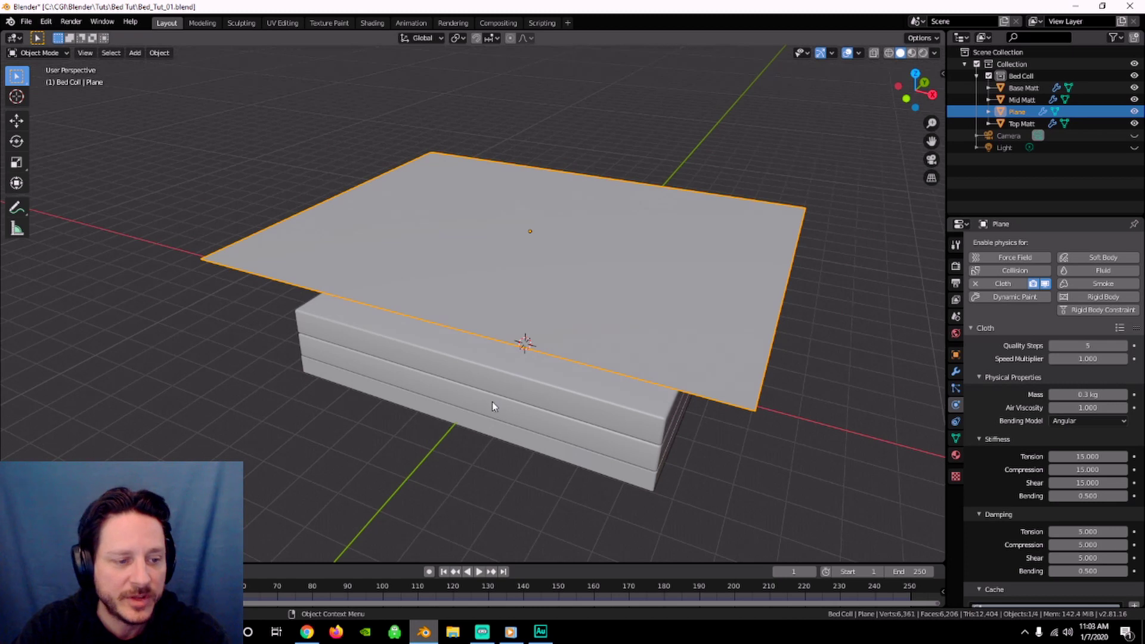
middle_drag(506, 392, 524, 391)
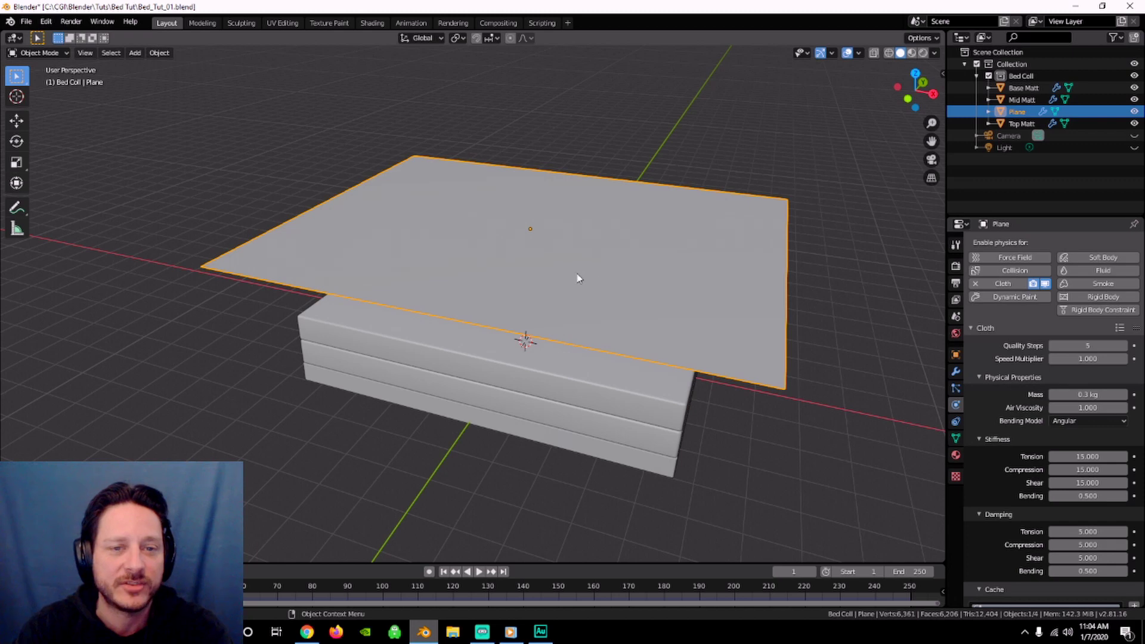
middle_drag(521, 297, 597, 300)
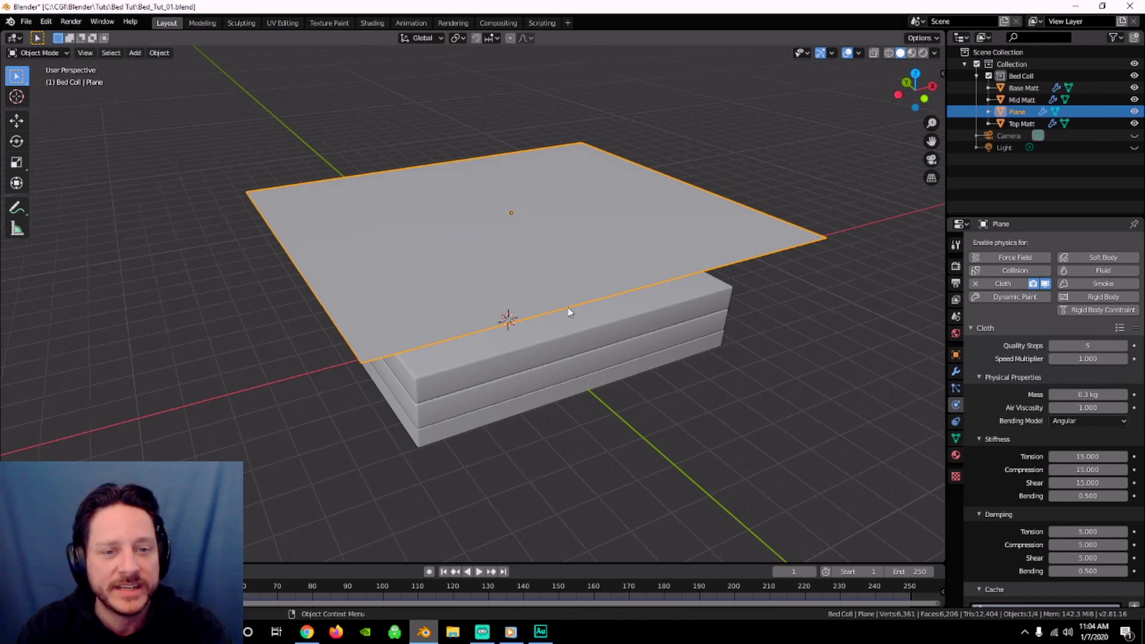
scroll(573, 280, up, 4)
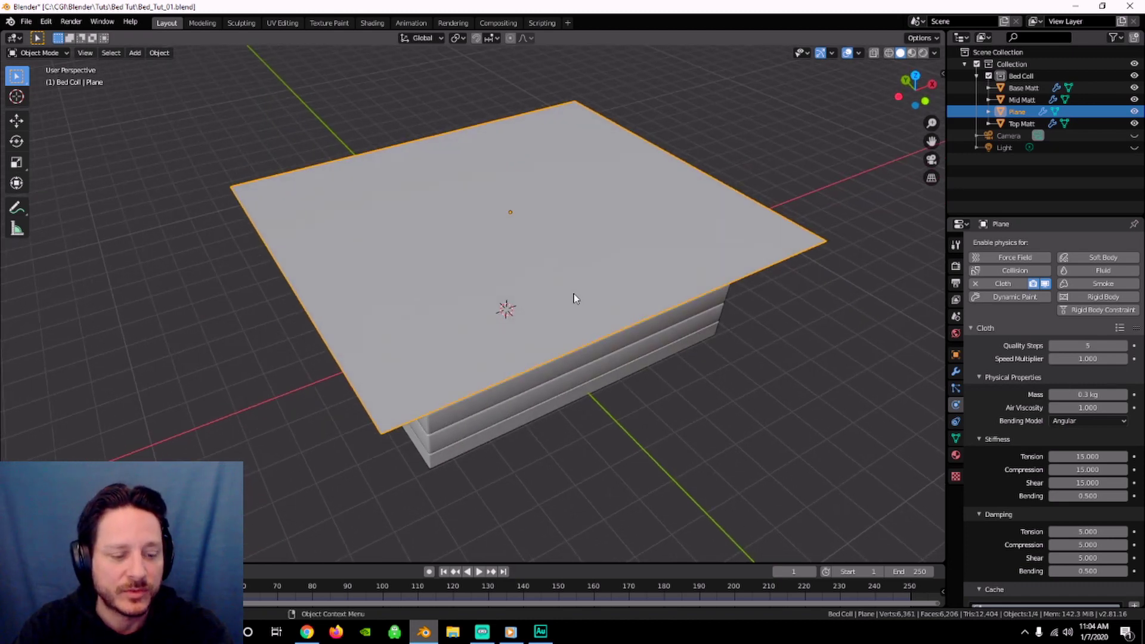
In edge select mode, select only the plane's left boundary edge loop
key(Tab)
scroll(519, 316, up, 4)
scroll(467, 341, up, 4)
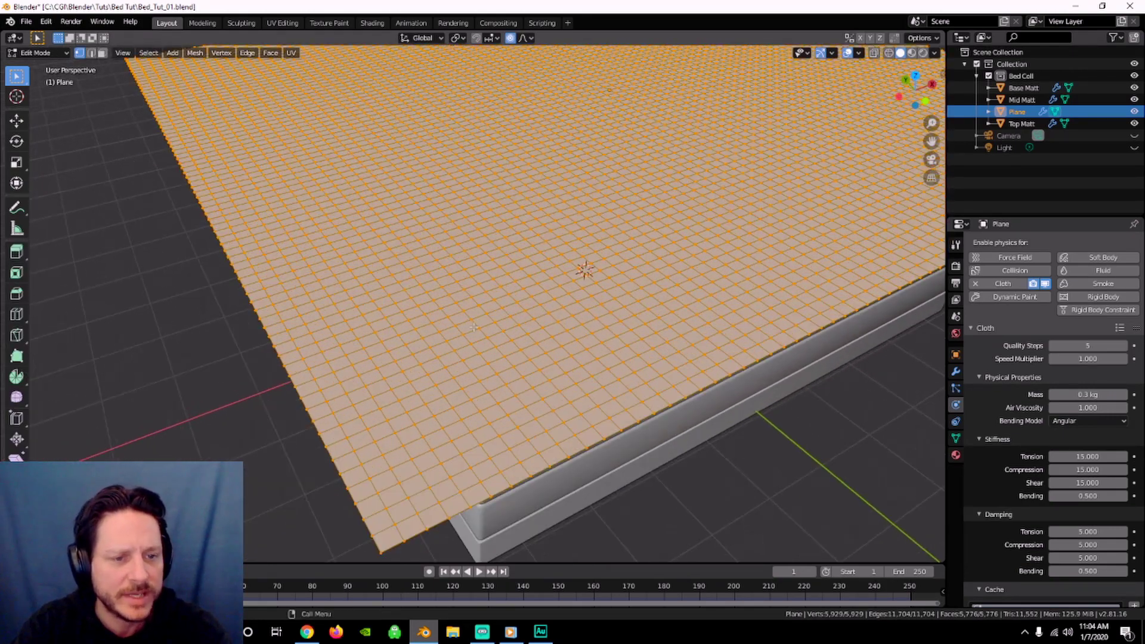
key(2)
key(alt+a)
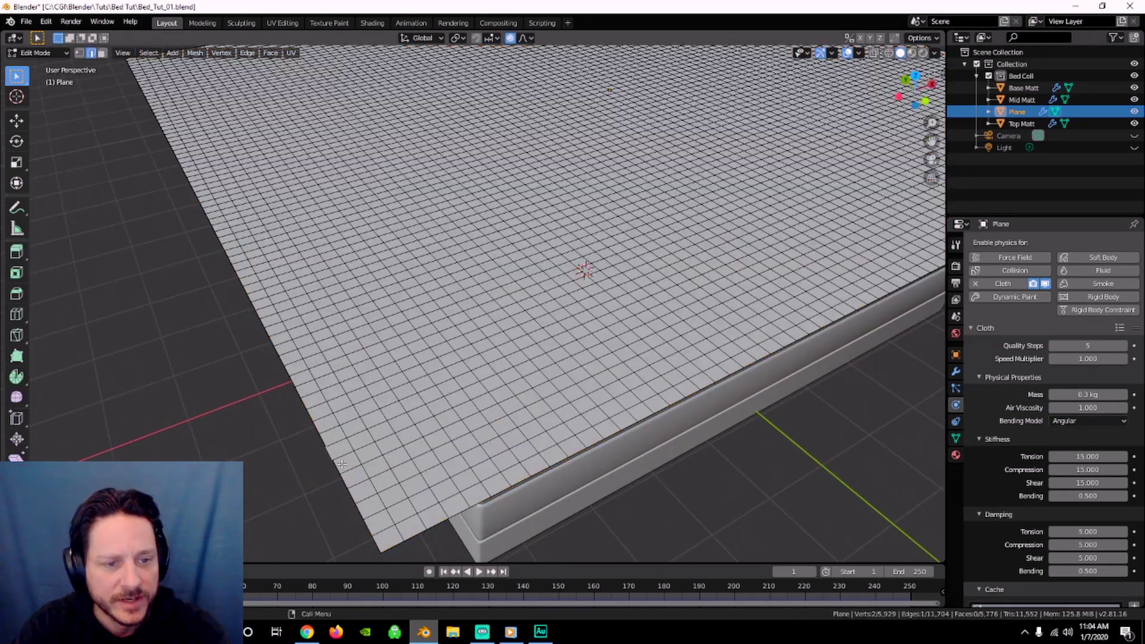
alt+click(335, 461)
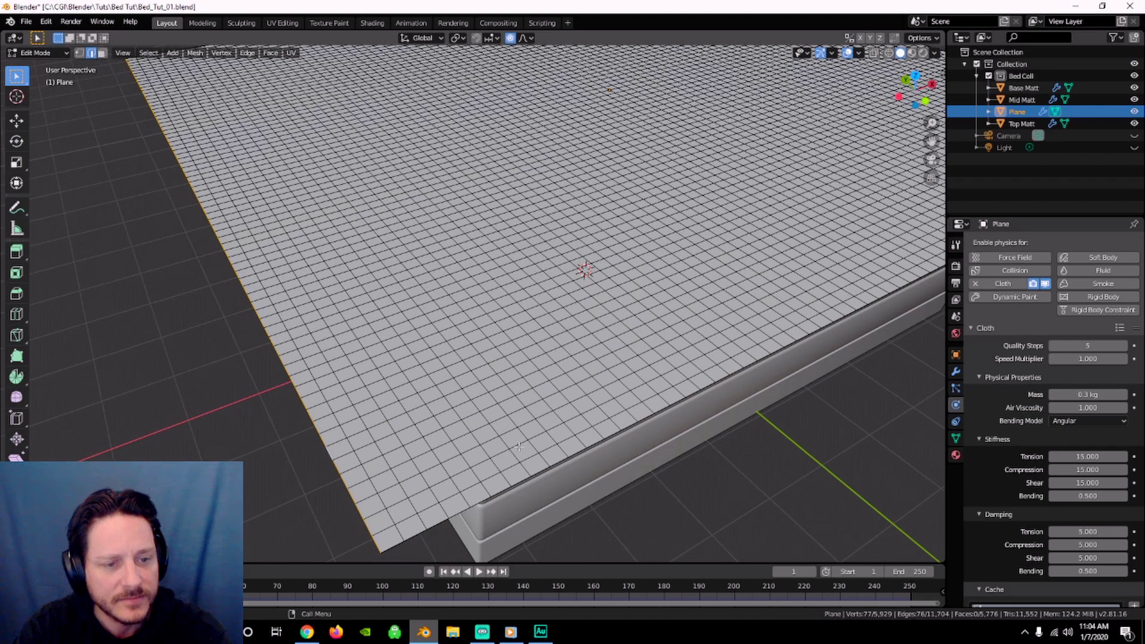
middle_drag(336, 461, 513, 433)
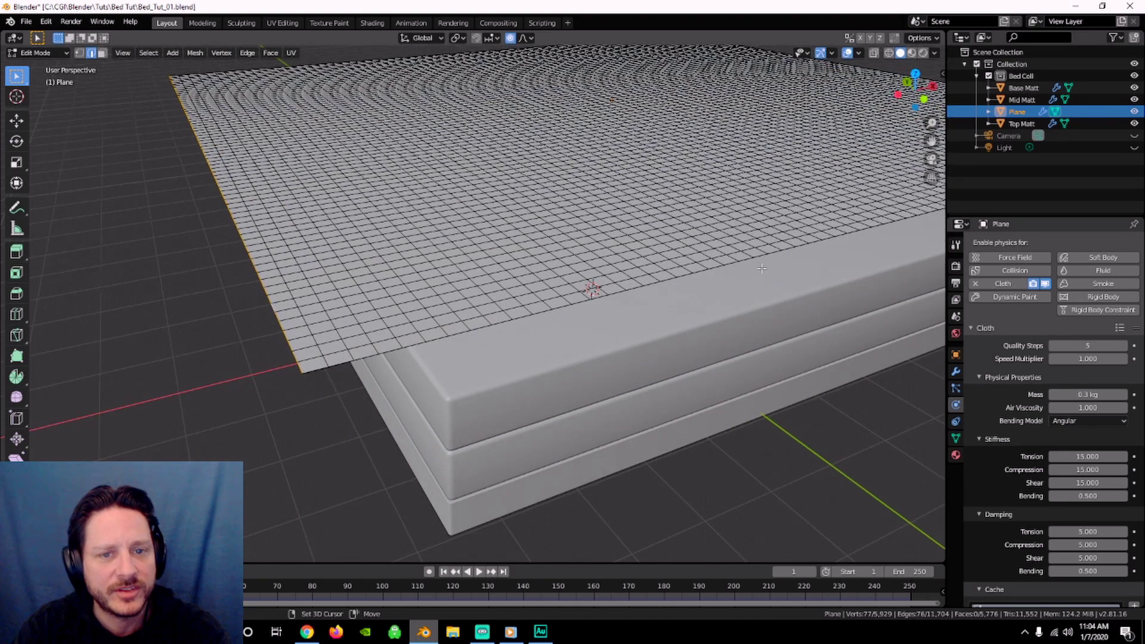
scroll(734, 302, down, 3)
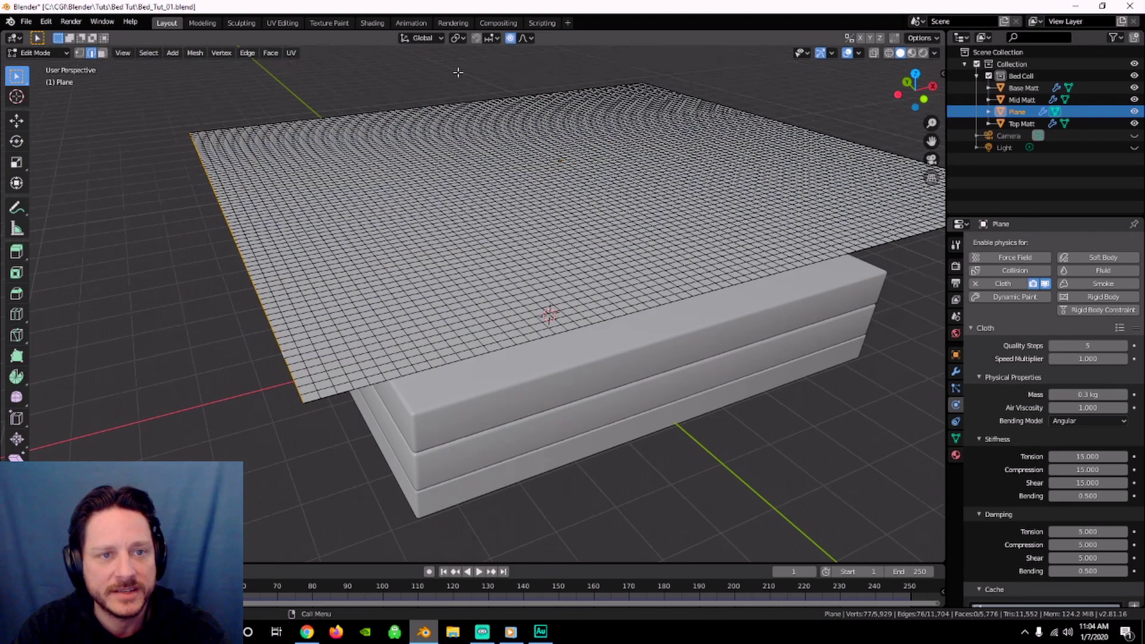
mouse_move(699, 323)
middle_down()
mouse_move(699, 334)
mouse_move(698, 320)
middle_up()
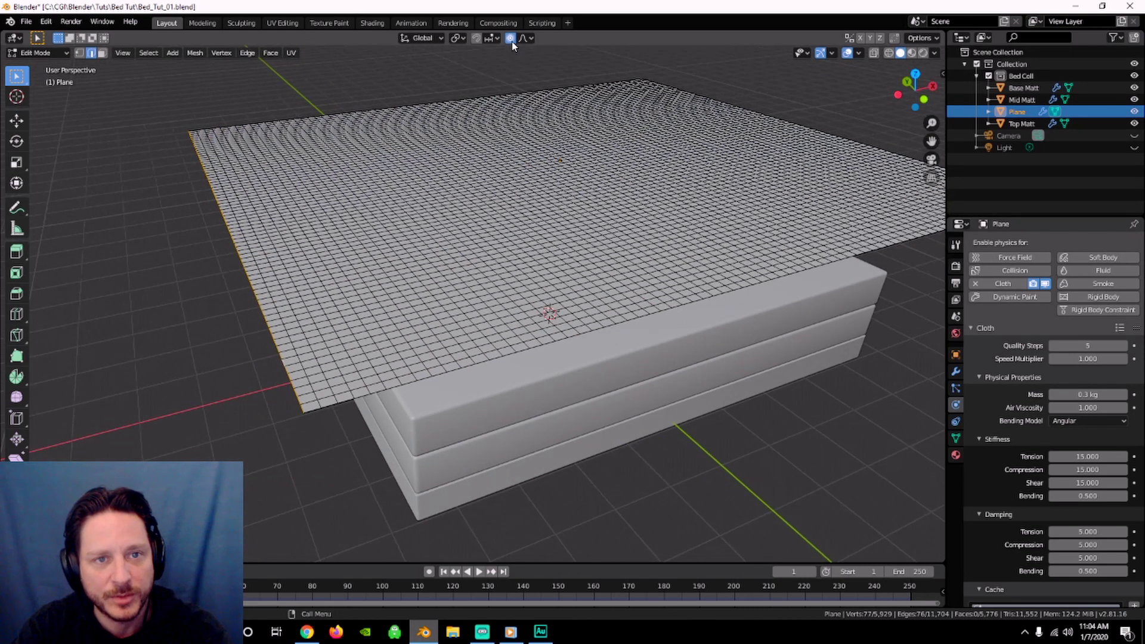
Lift the left edge along Z, fold it back over along X, and exit Edit Mode
key(g)
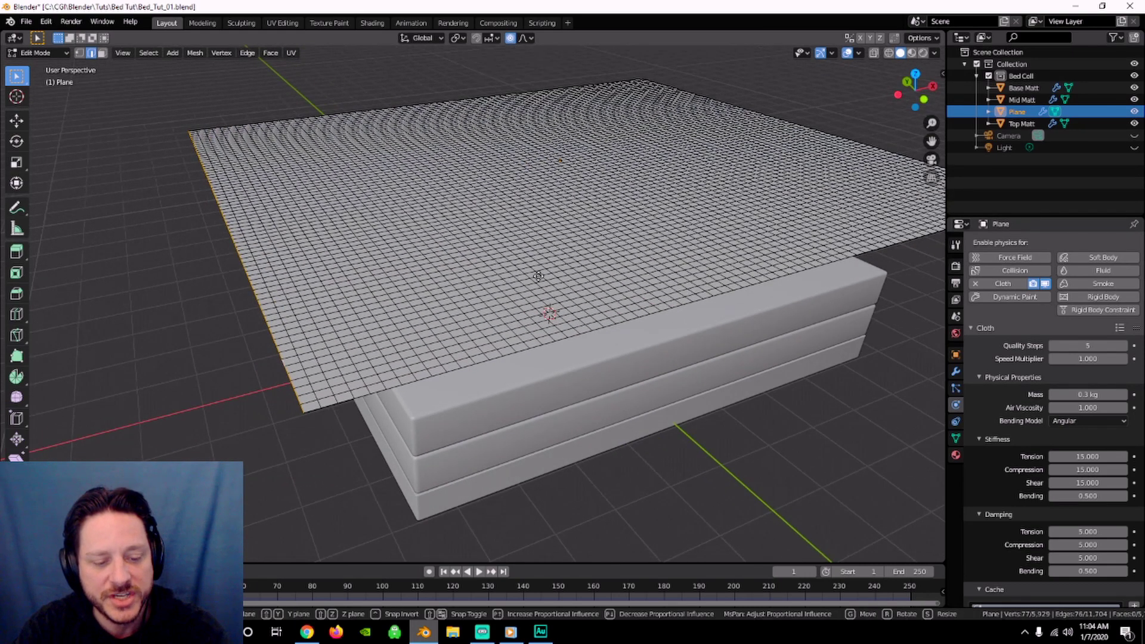
key(z)
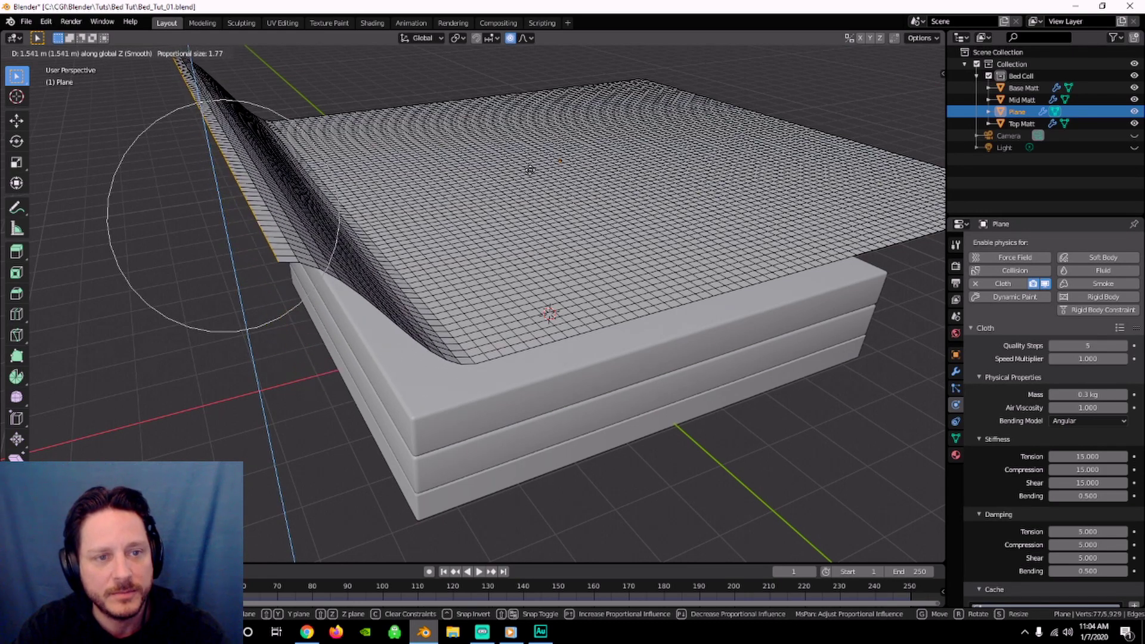
click(530, 172)
middle_drag(530, 171, 539, 278)
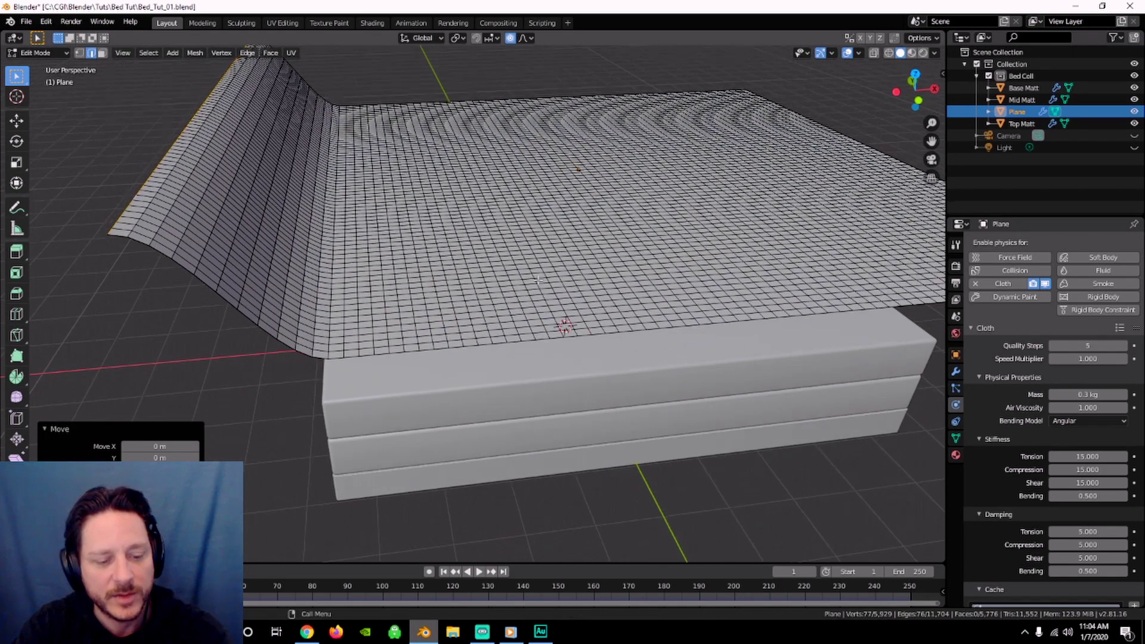
key(g)
key(y)
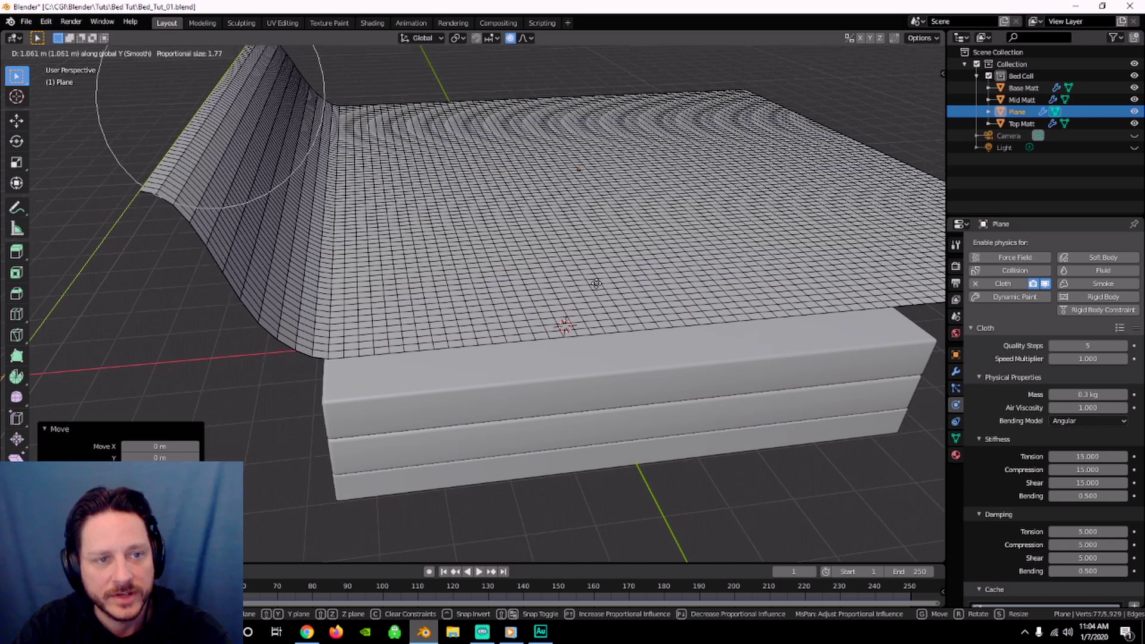
key(x)
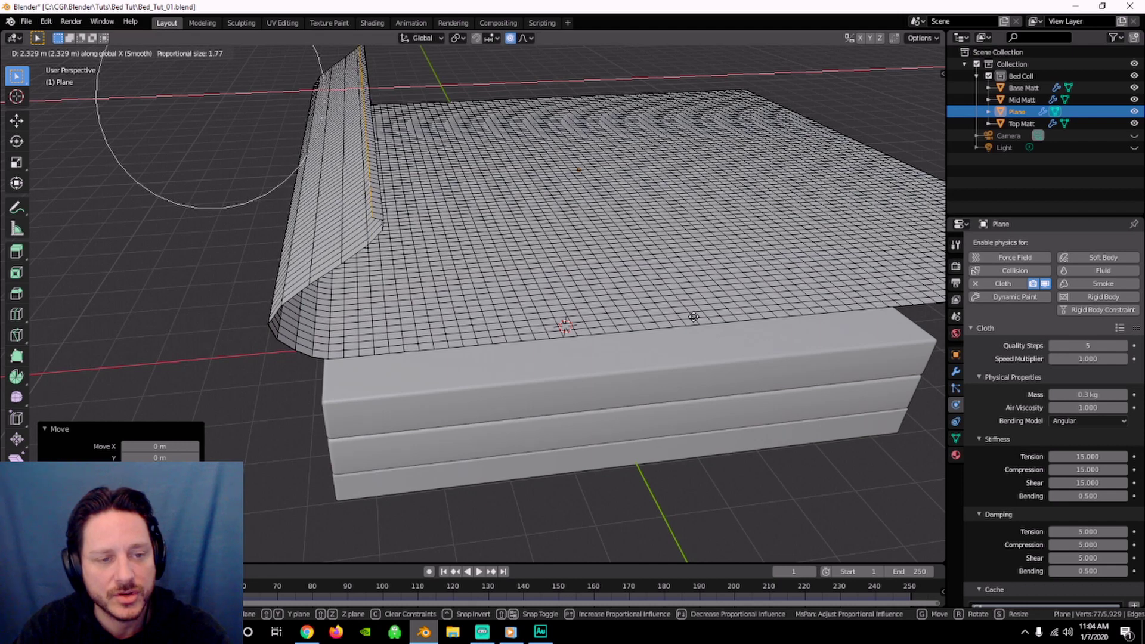
click(694, 316)
scroll(692, 317, down, 2)
middle_drag(719, 293, 709, 319)
key(Tab)
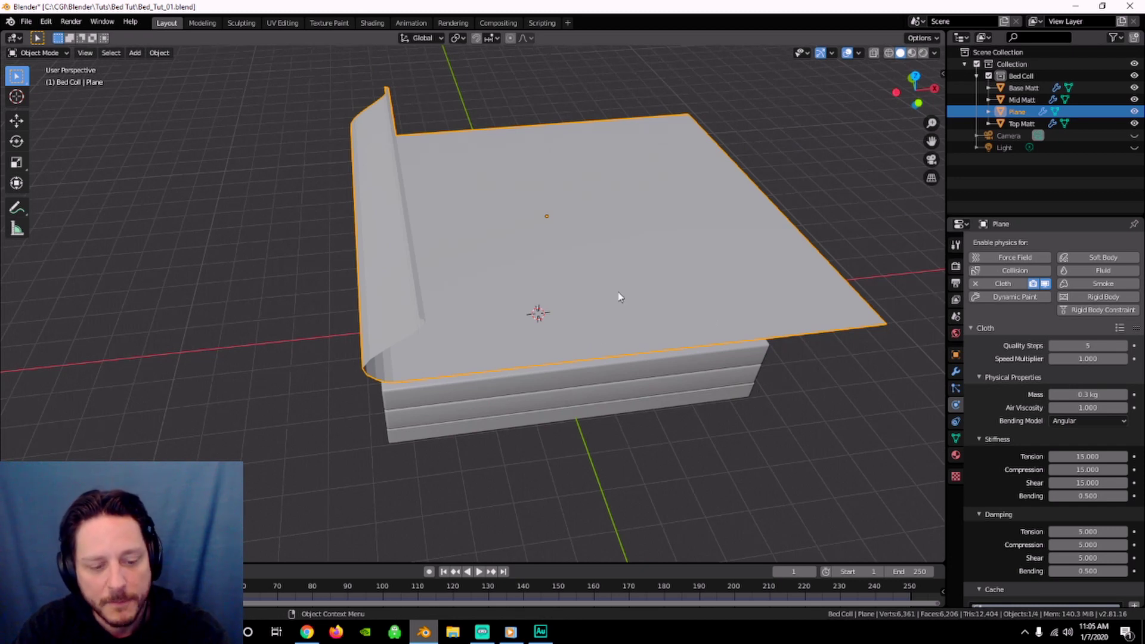
Scale the plane to about 0.83 along X in top view and reopen it in Edit Mode
key(KP_7)
key(s)
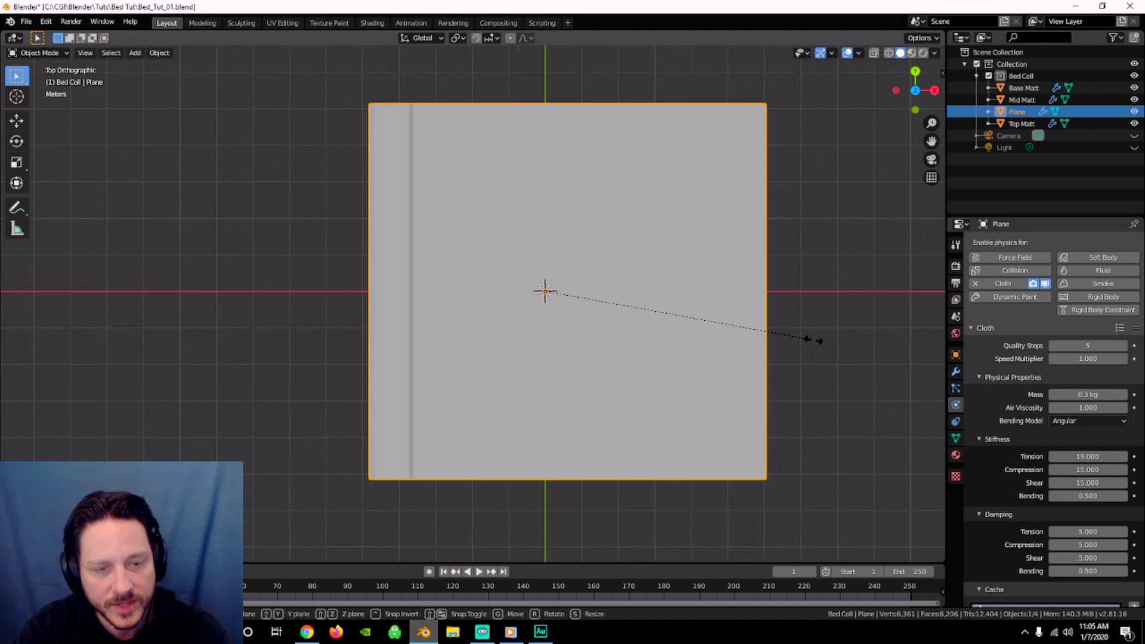
key(x)
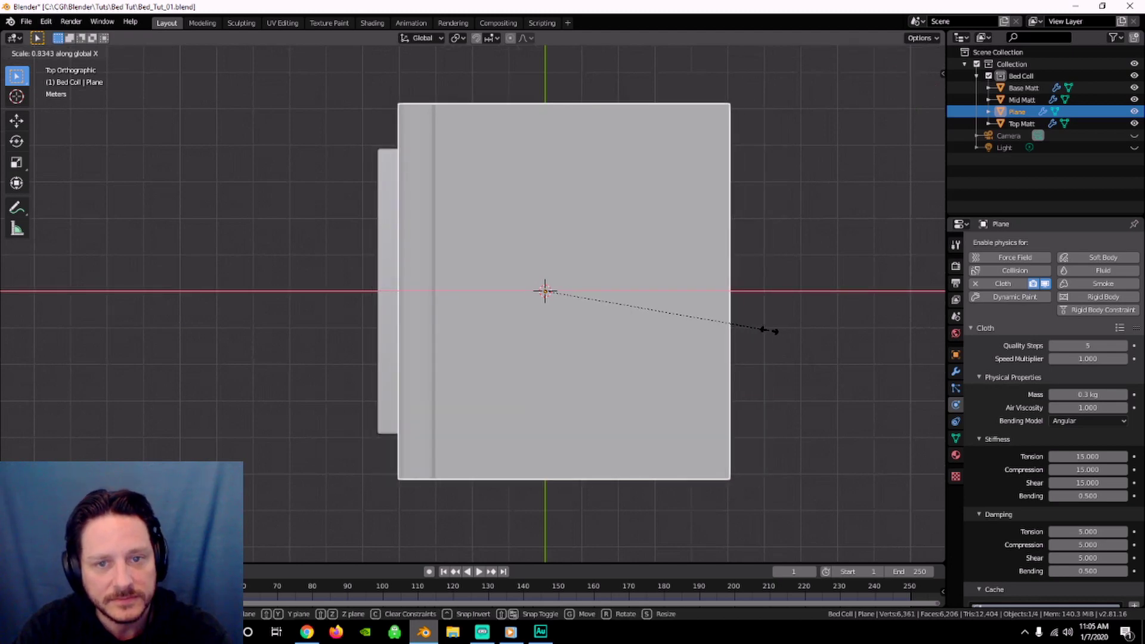
click(769, 335)
middle_drag(762, 345, 335, 238)
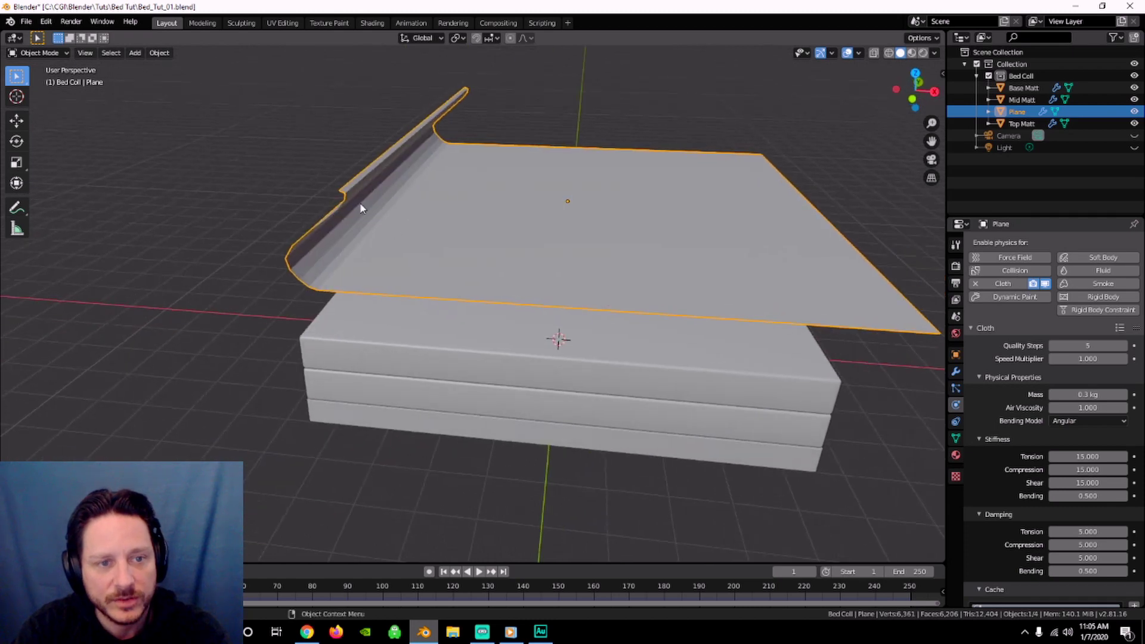
mouse_move(504, 291)
middle_down()
mouse_move(557, 288)
mouse_move(495, 302)
middle_up()
key(Tab)
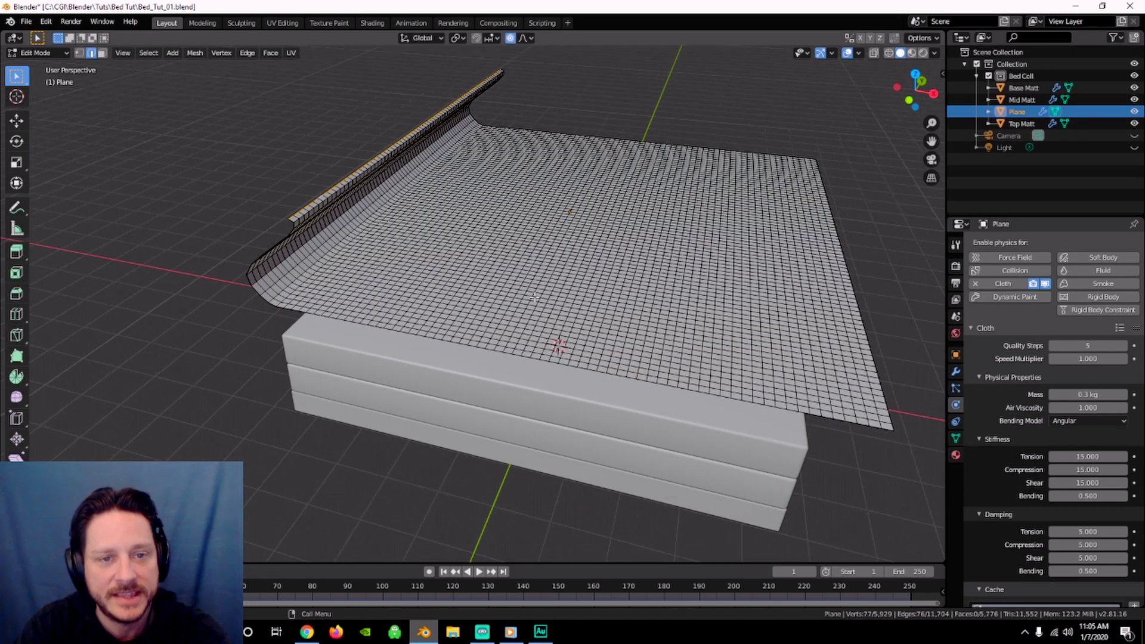
Select six crossing edge loops spread across the cloth plane
middle_drag(601, 285, 566, 294)
scroll(496, 362, up, 2)
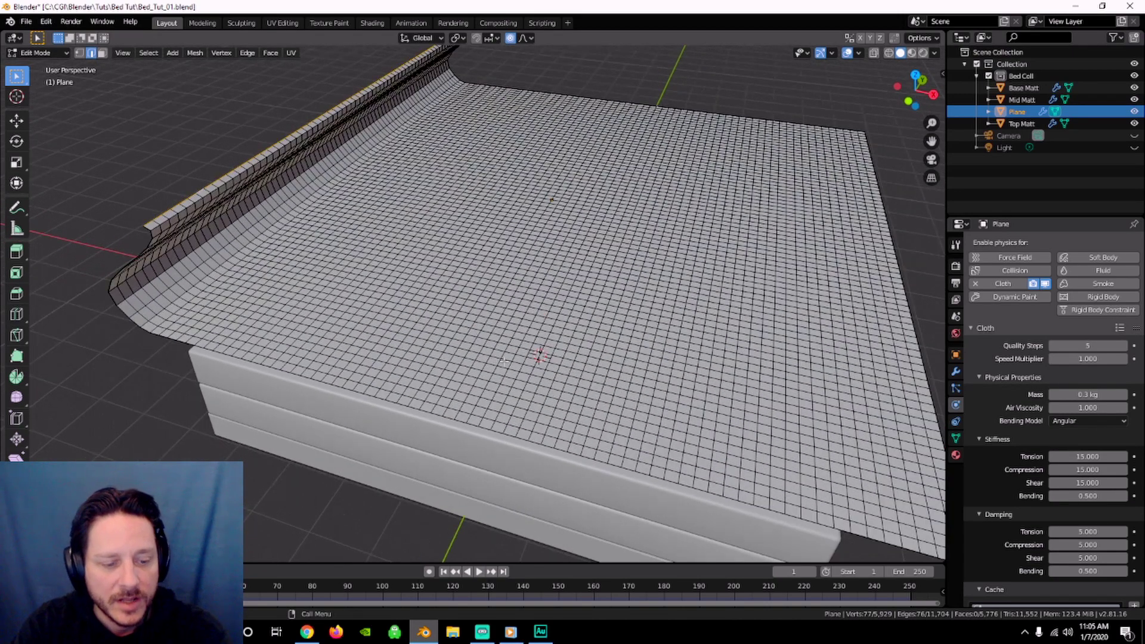
click(484, 378)
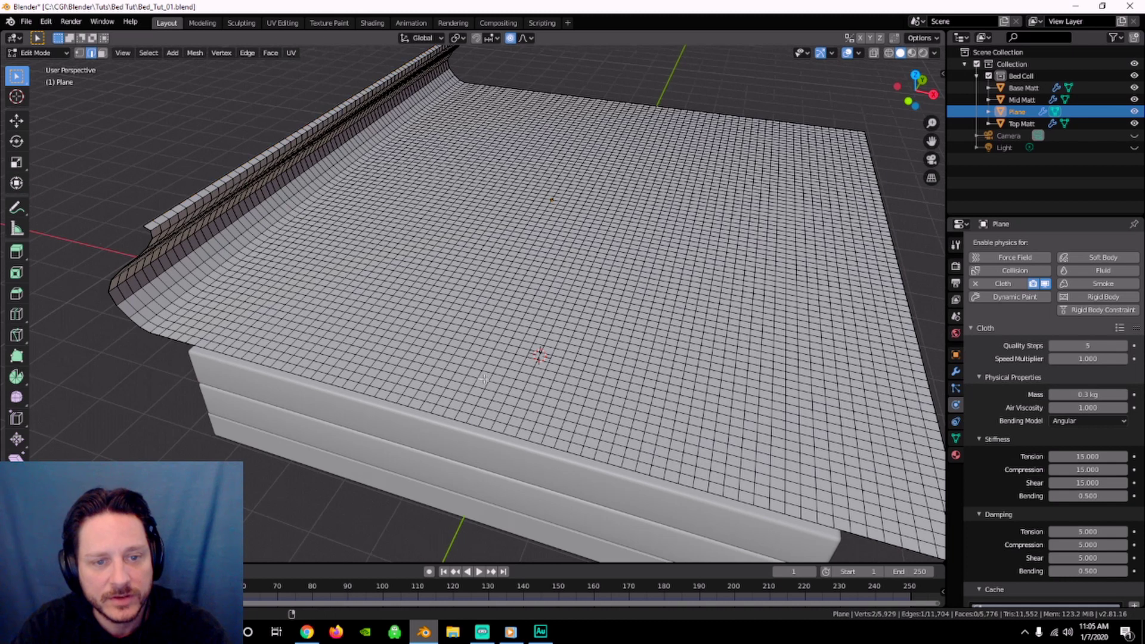
alt+click(484, 378)
alt+shift+click(521, 301)
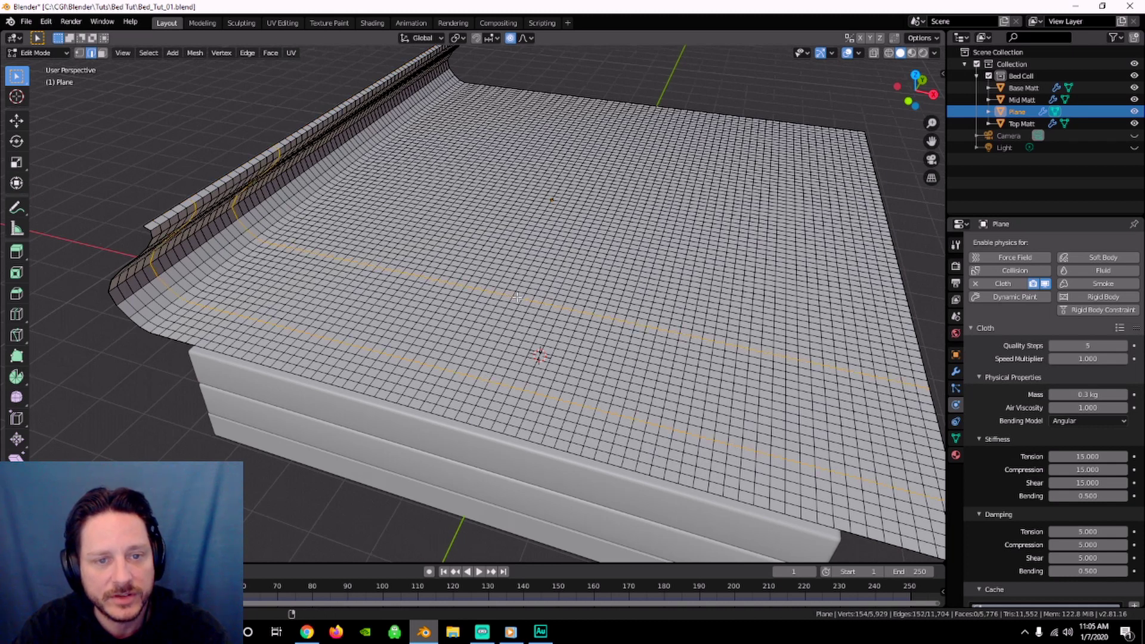
alt+shift+click(576, 181)
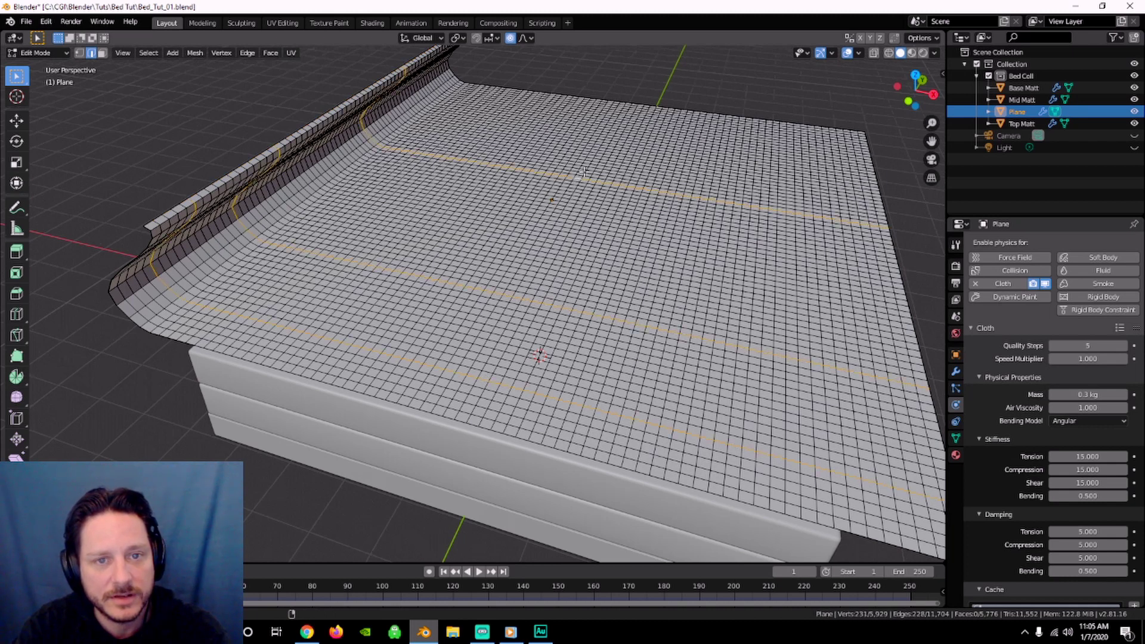
alt+shift+click(607, 112)
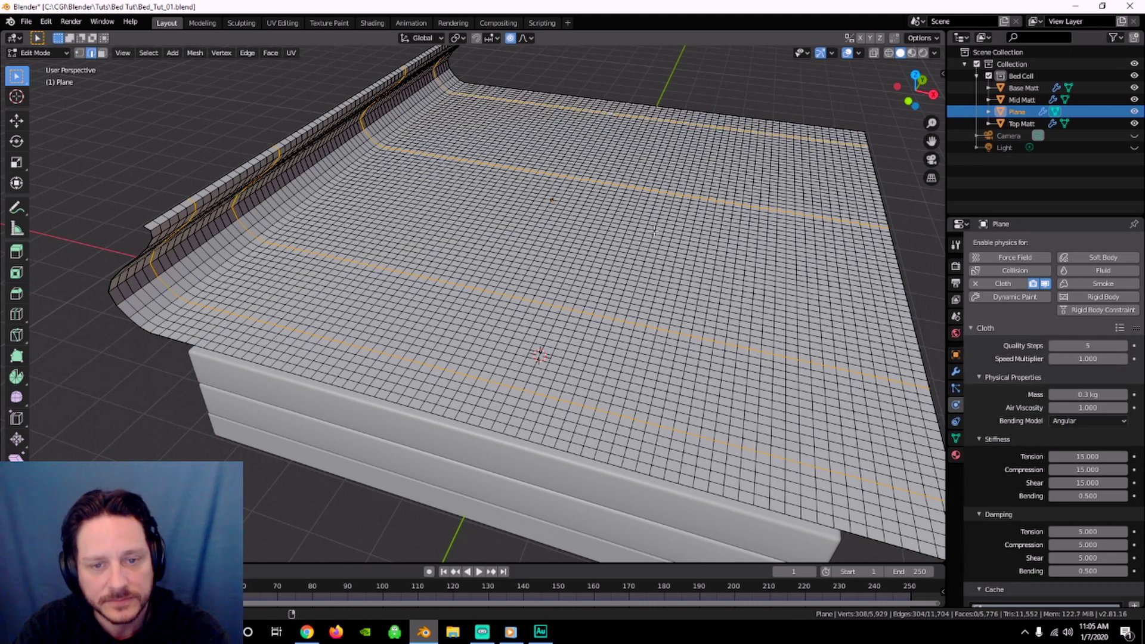
alt+shift+click(708, 309)
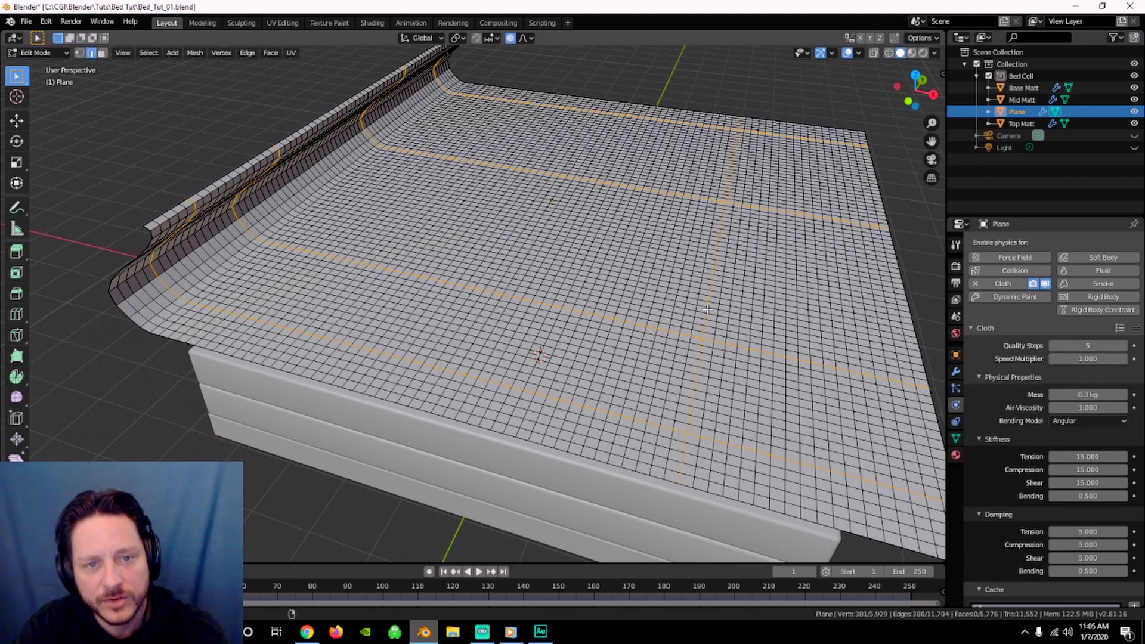
alt+shift+click(457, 298)
scroll(499, 319, down, 4)
middle_drag(499, 319, 483, 93)
scroll(663, 331, up, 4)
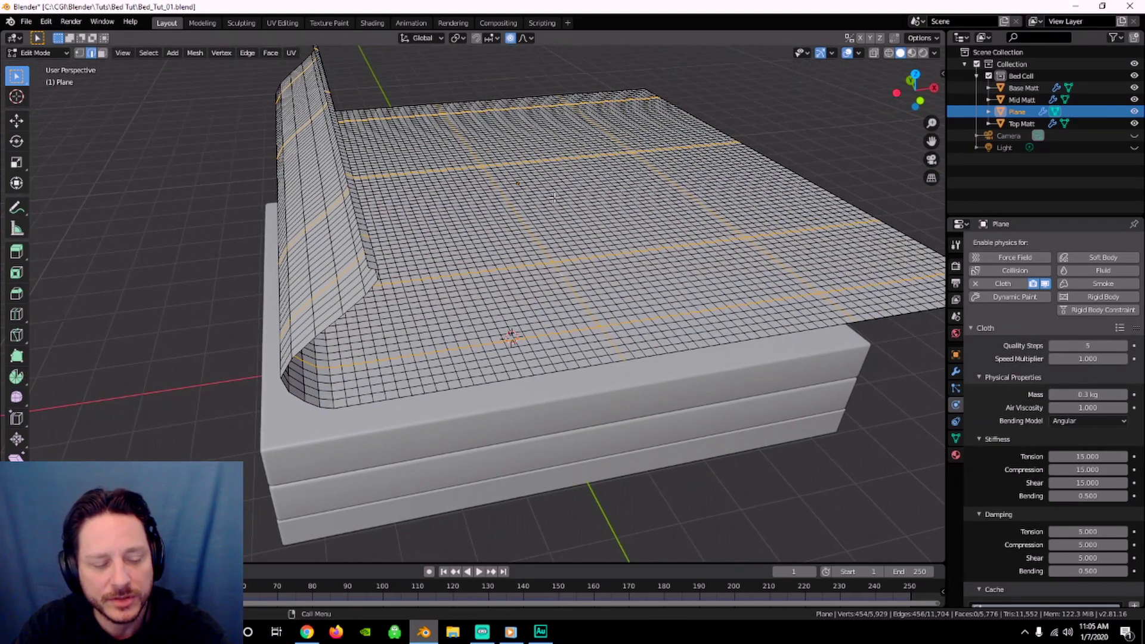
Move the selected loops along Z with proportional editing to quilt the surface, then exit Edit Mode
key(g)
key(z)
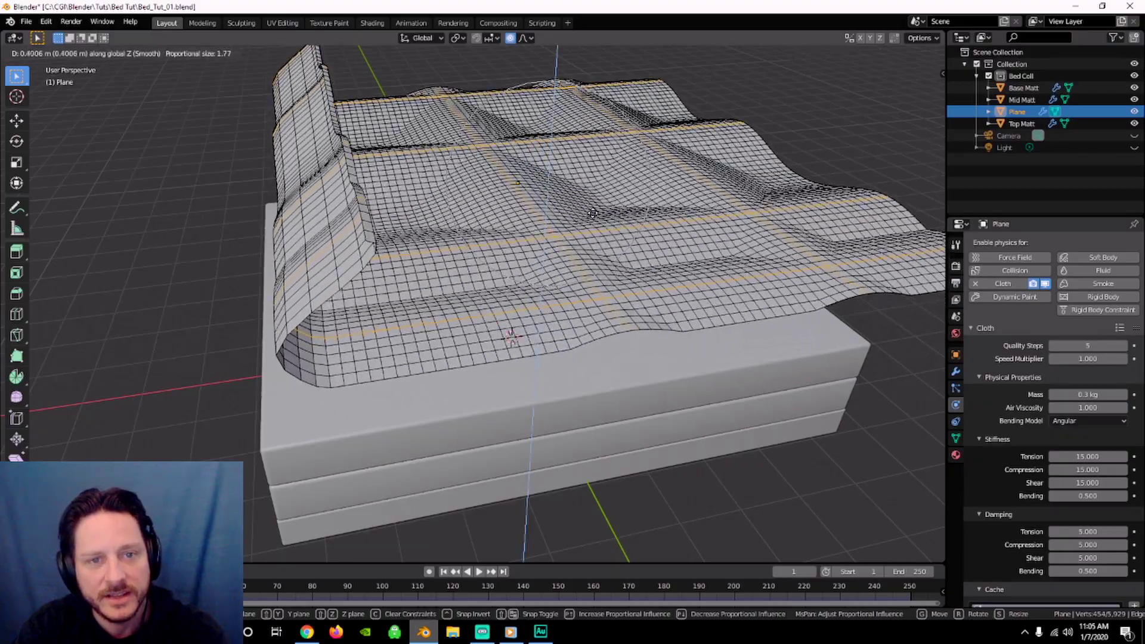
click(593, 207)
scroll(594, 207, down, 4)
middle_drag(593, 207, 602, 303)
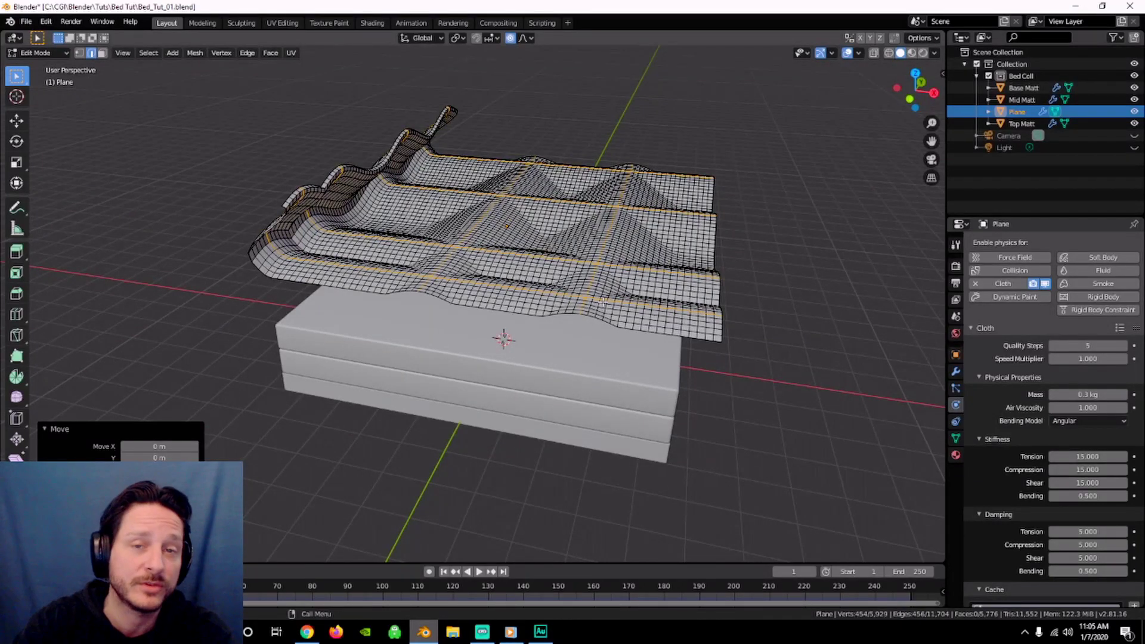
key(Tab)
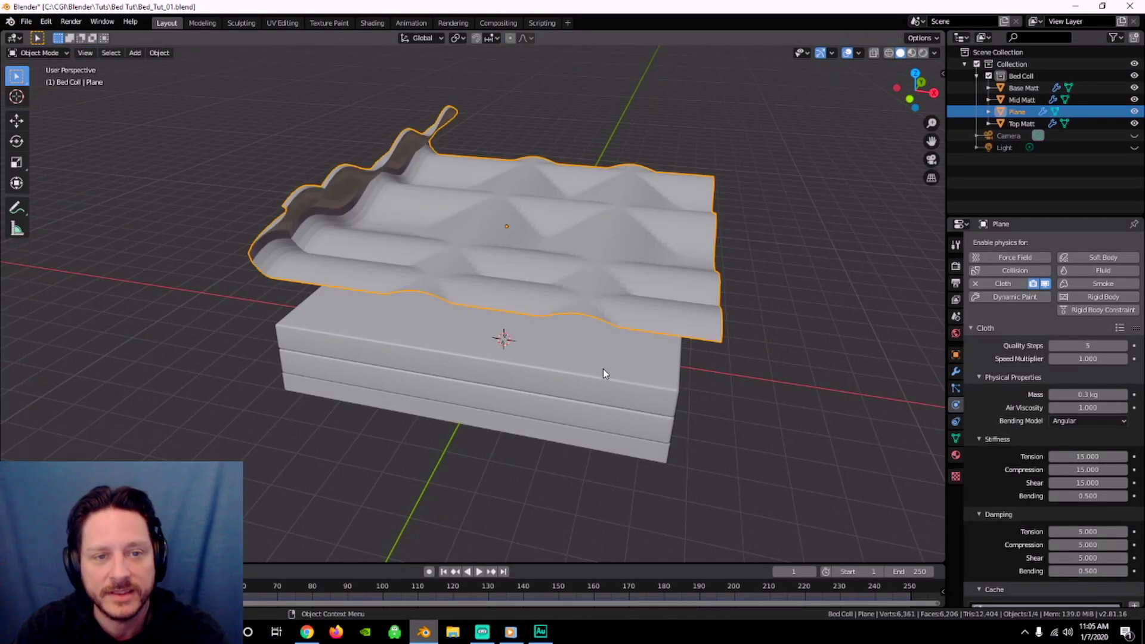
Bake the cloth simulation cache for frames 1 to 250
middle_drag(587, 304, 650, 298)
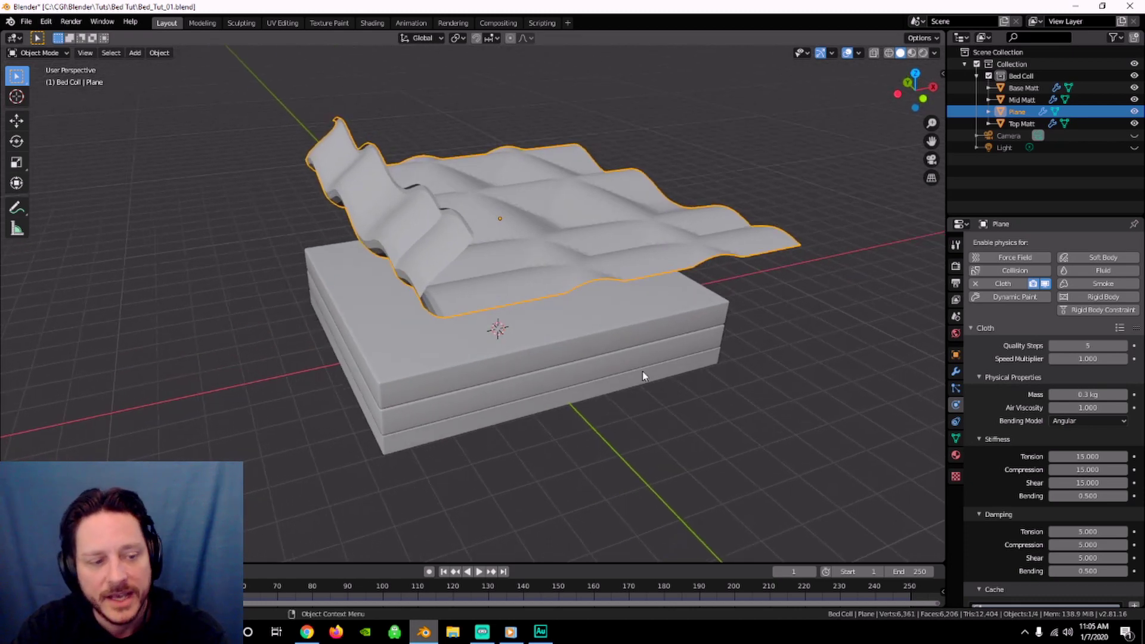
scroll(1023, 456, down, 10)
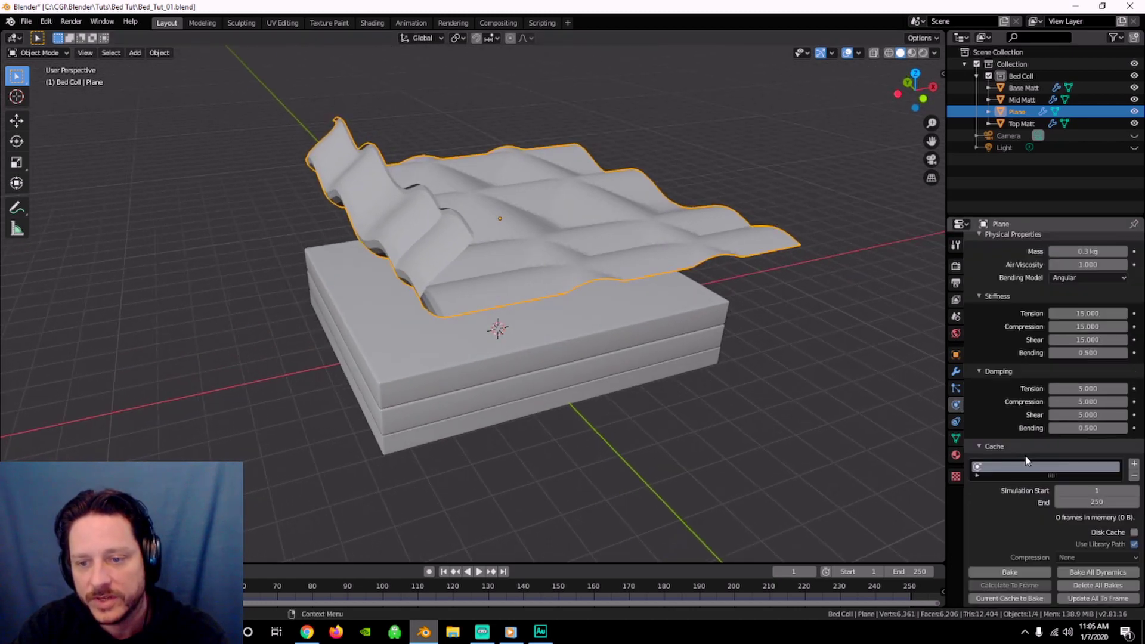
scroll(1023, 456, up, 2)
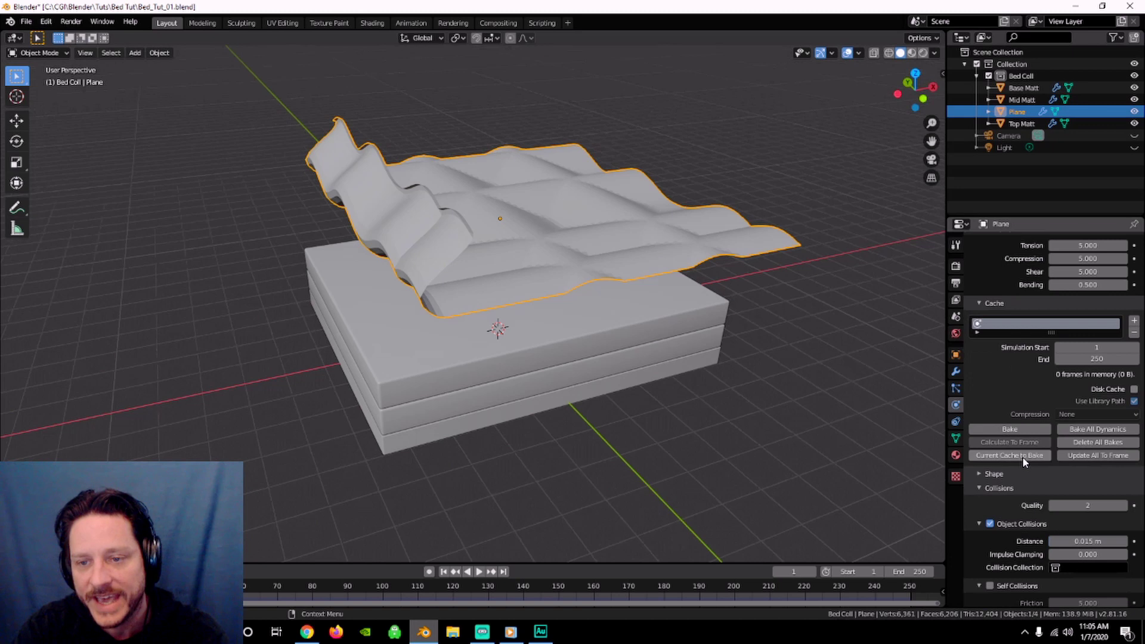
click(990, 304)
click(980, 386)
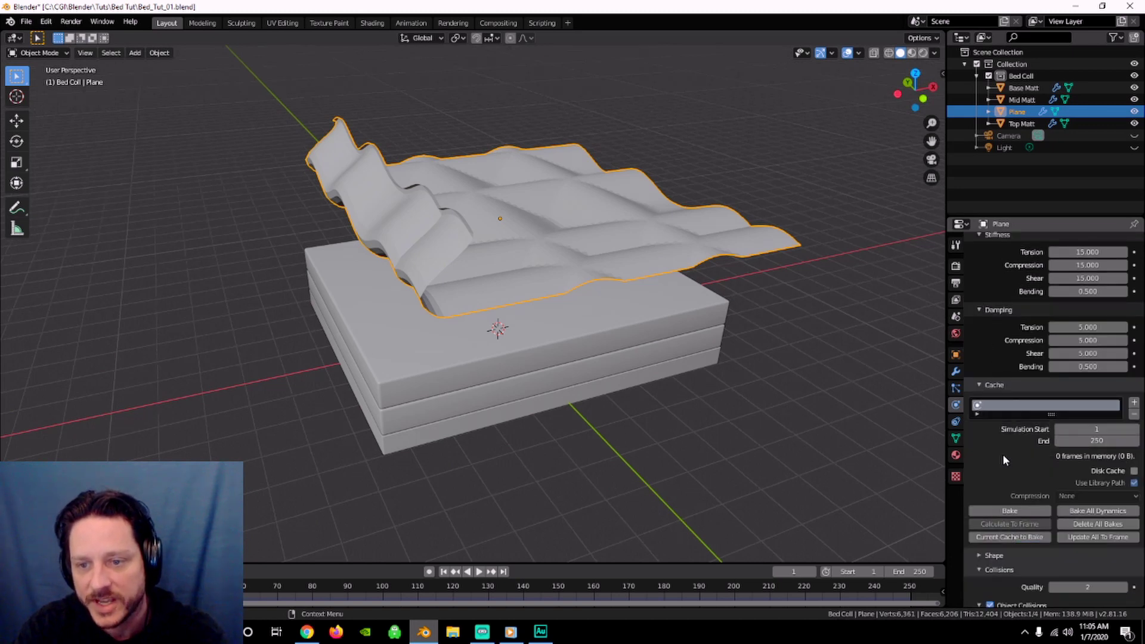
scroll(1003, 453, down, 4)
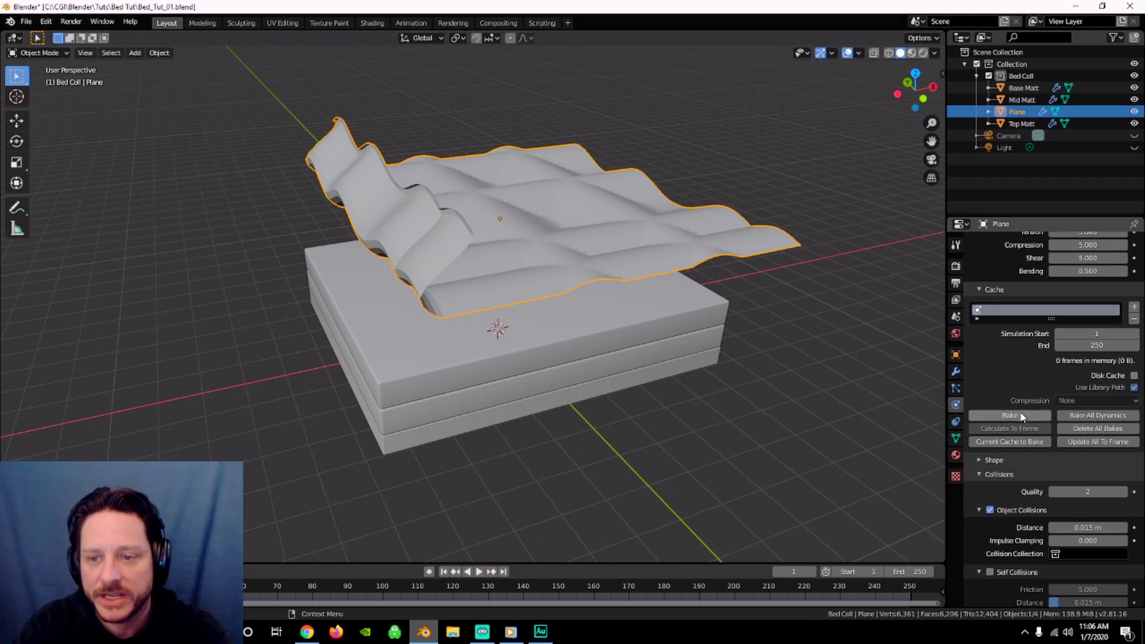
click(993, 415)
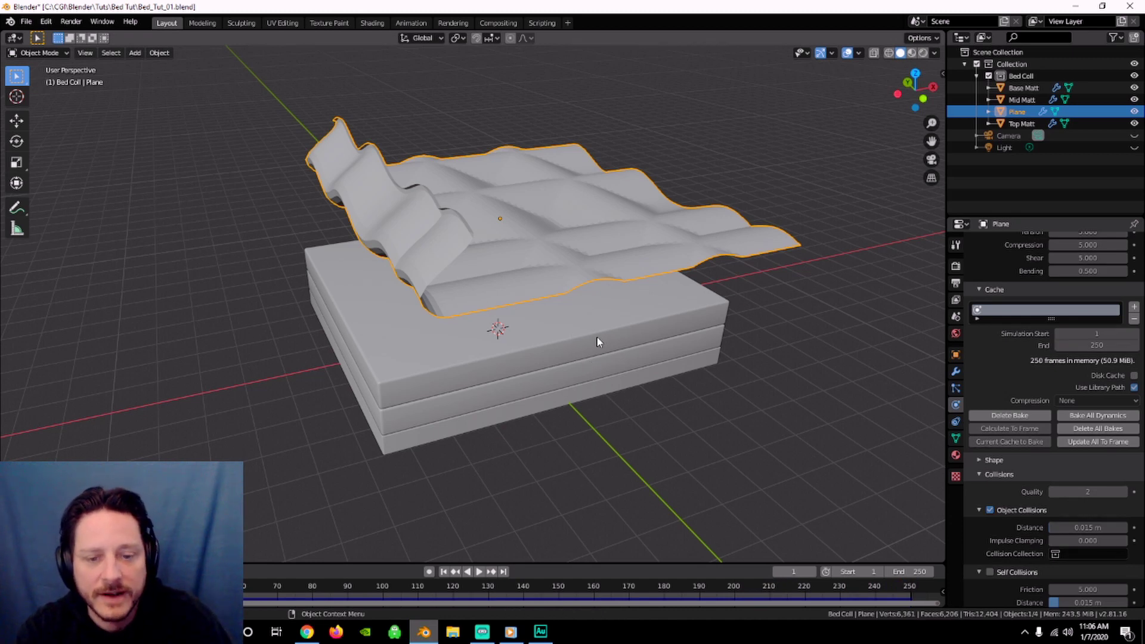
click(481, 572)
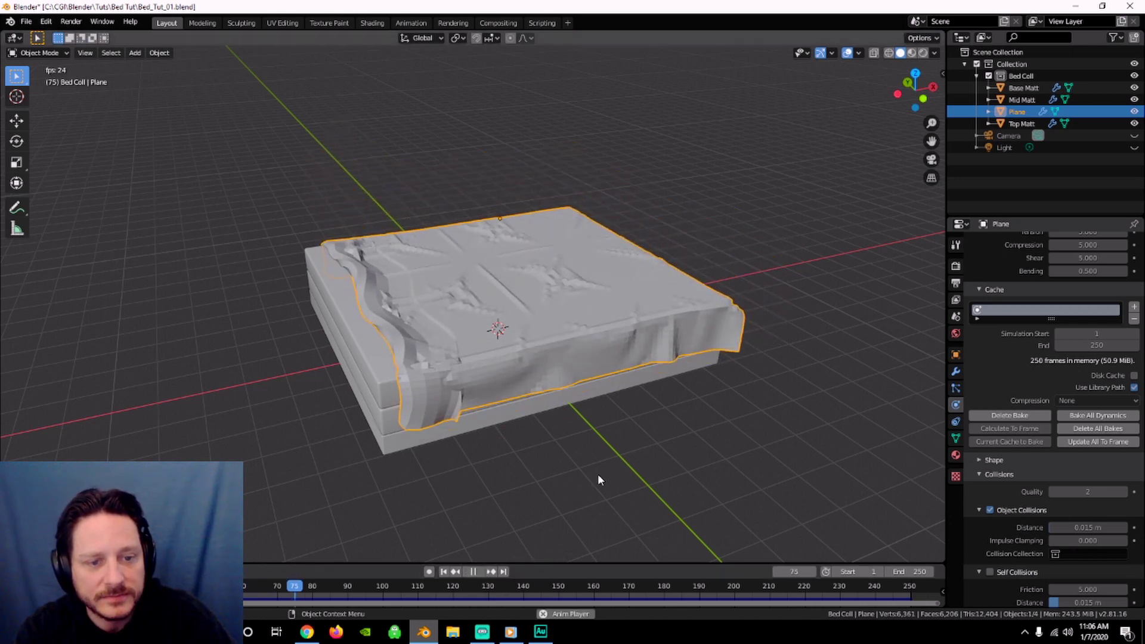
click(473, 571)
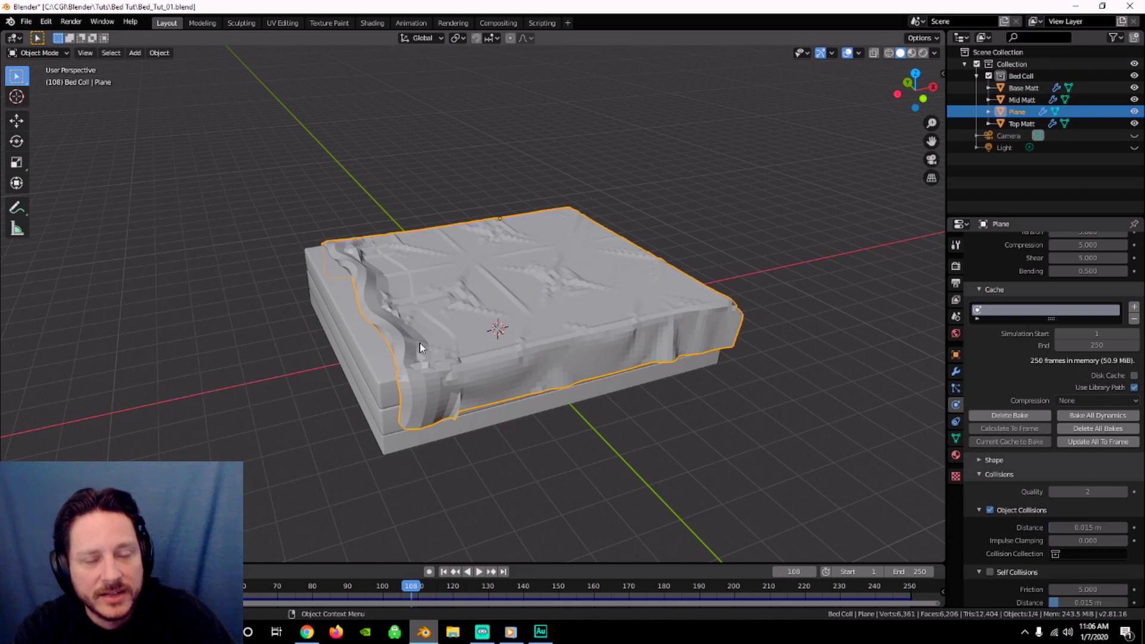
scroll(474, 331, up, 4)
middle_drag(473, 332, 305, 273)
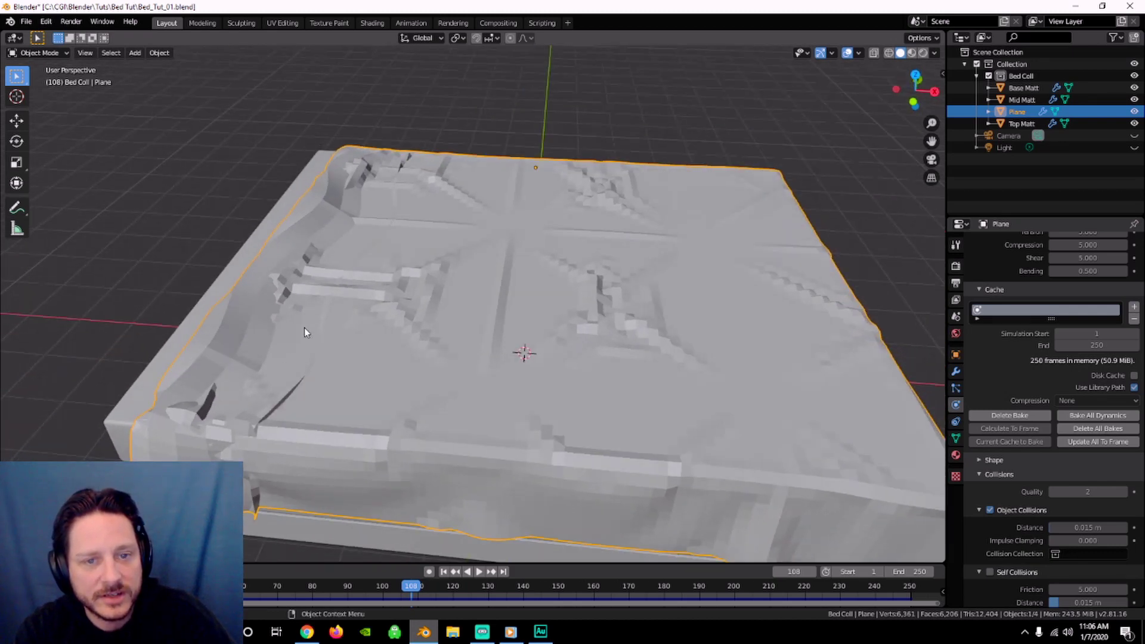
scroll(288, 339, down, 5)
middle_drag(442, 326, 337, 313)
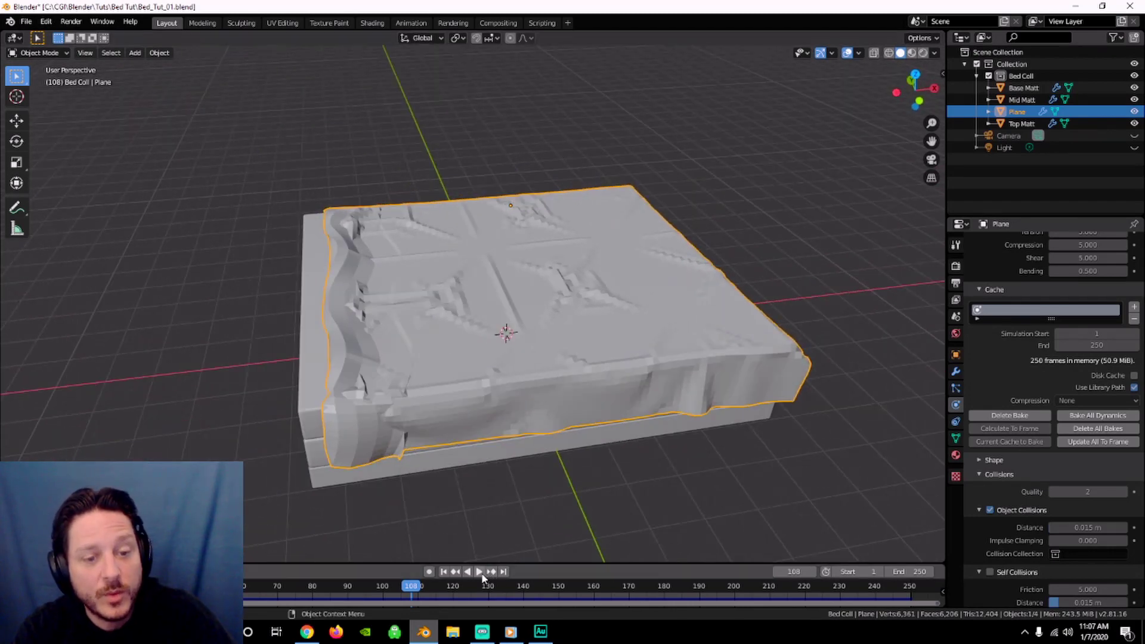
click(443, 572)
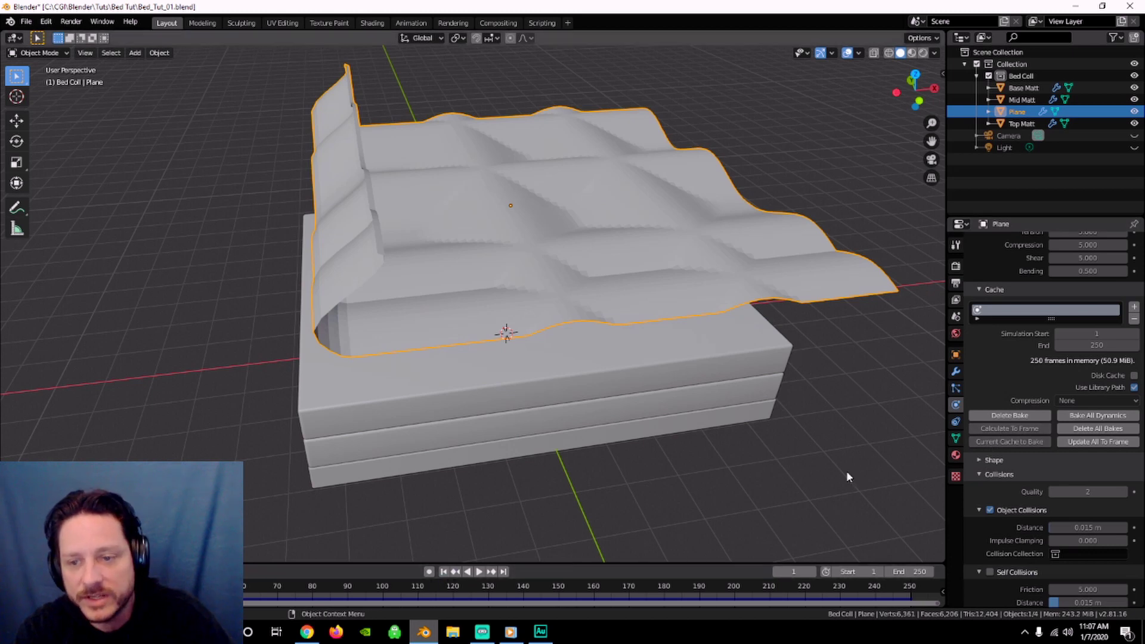
Delete the existing bake and enable Self Collisions on the cloth
click(1009, 416)
scroll(991, 483, down, 2)
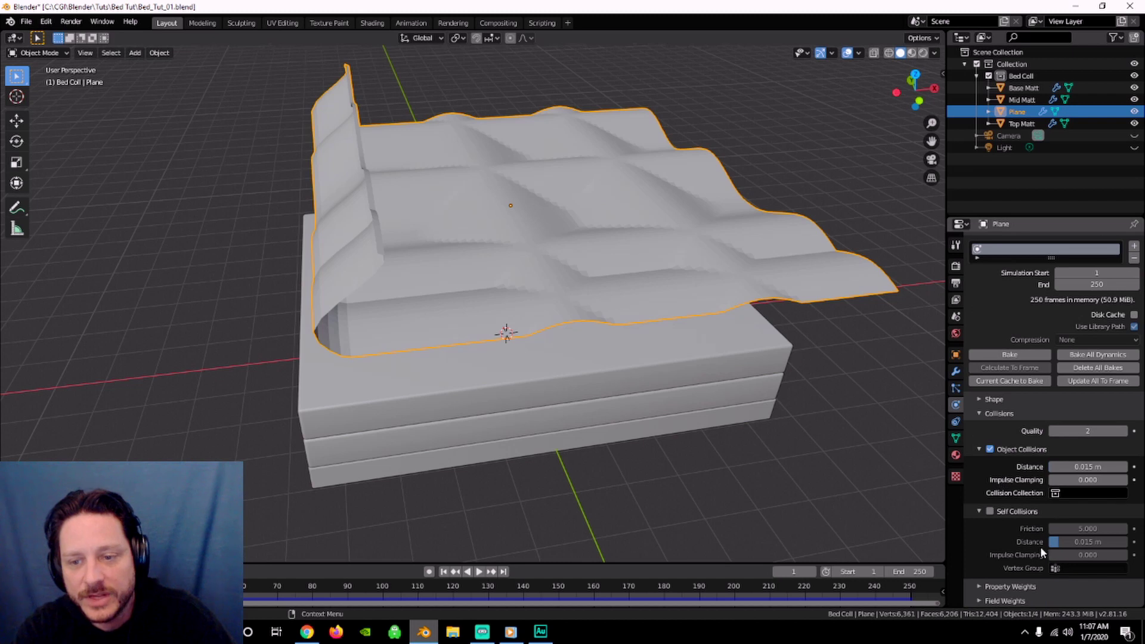
click(981, 513)
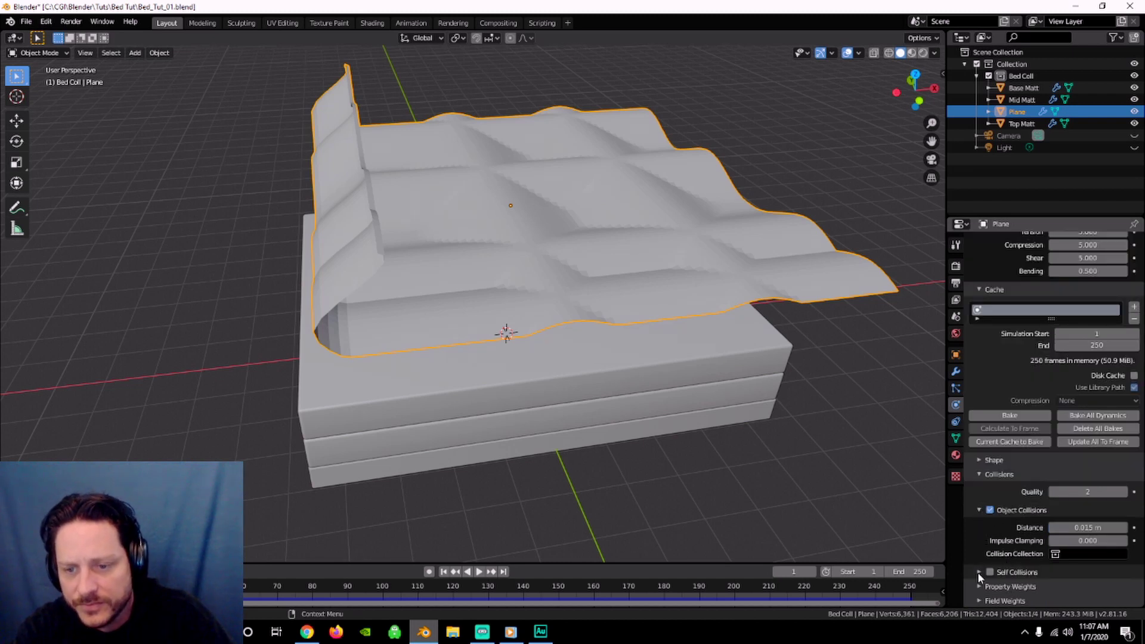
click(978, 571)
scroll(993, 521, down, 2)
click(990, 512)
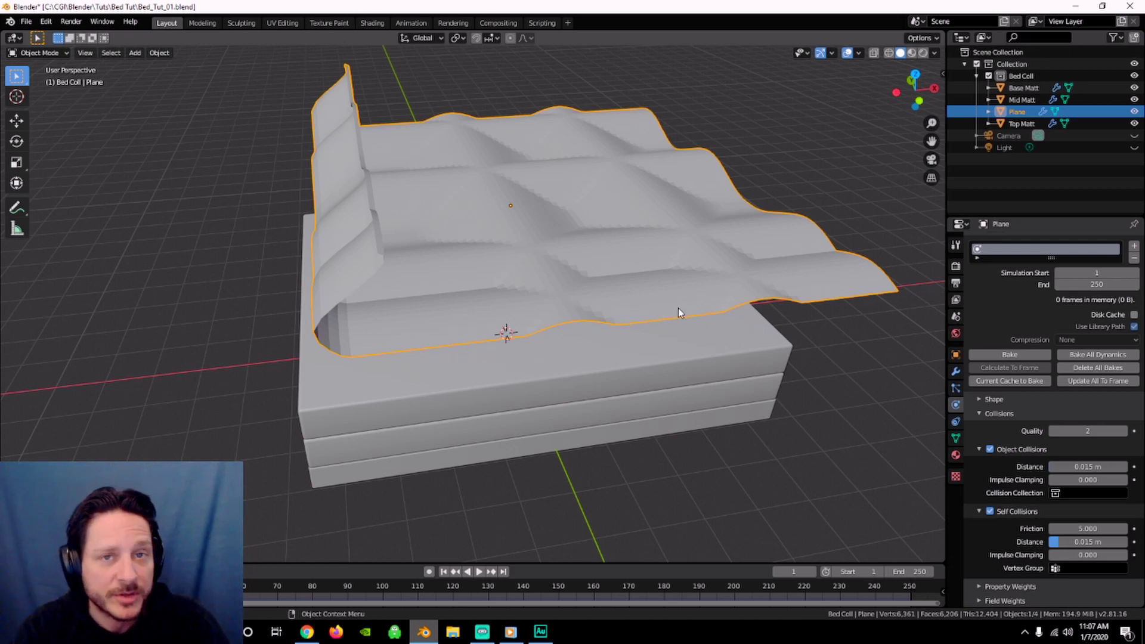
Play the animation to re-cache the cloth draping over all 250 frames
middle_drag(608, 322, 576, 312)
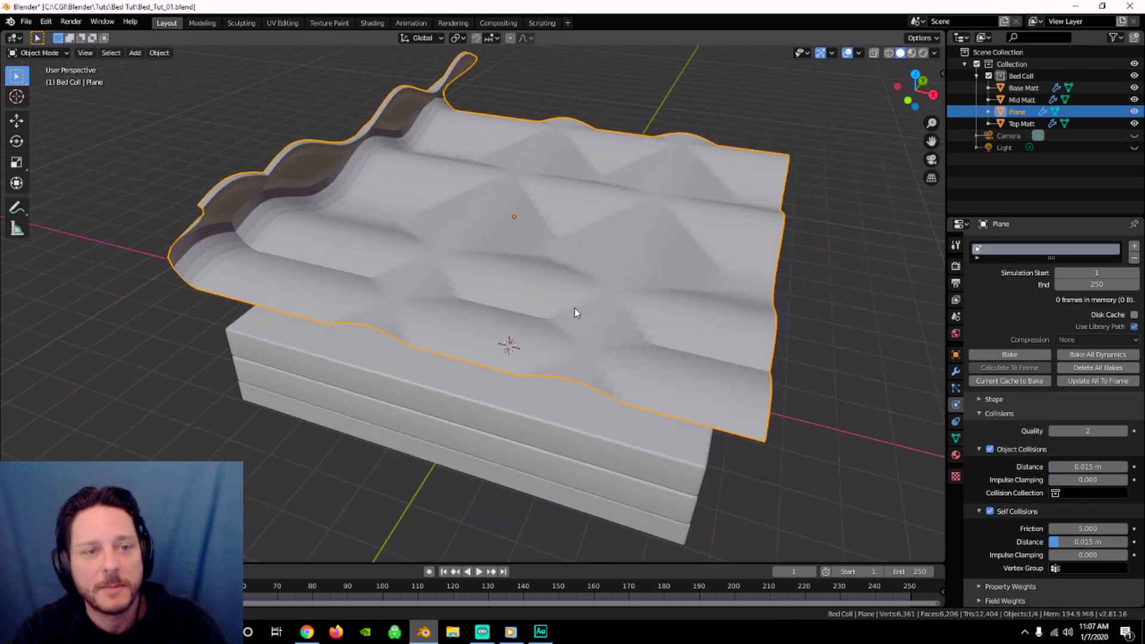
key(space)
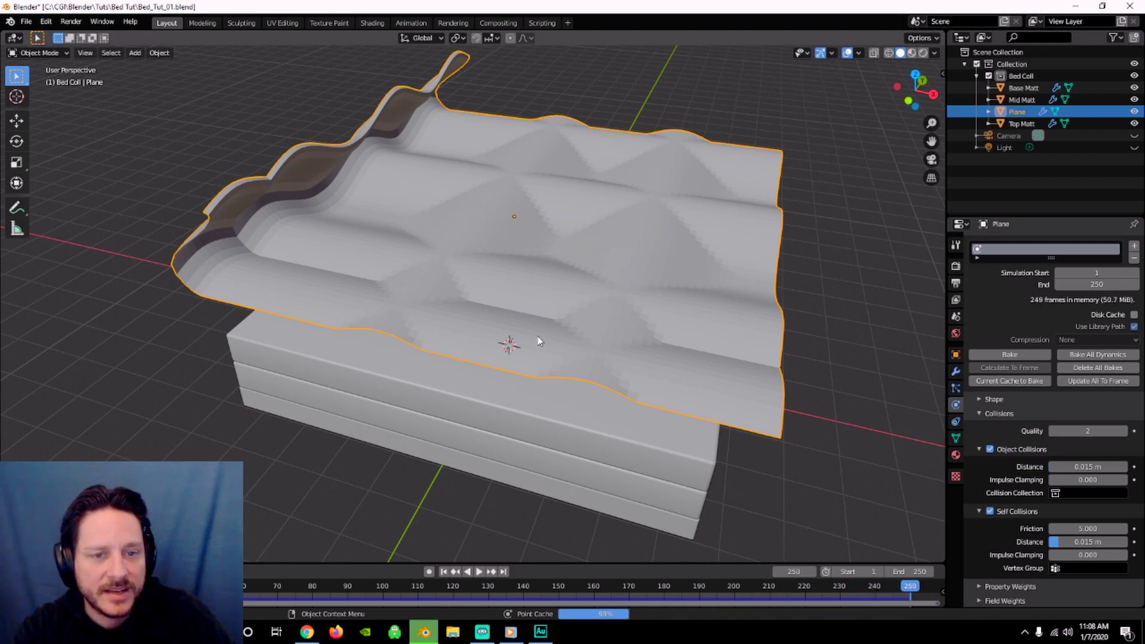
middle_drag(536, 340, 601, 388)
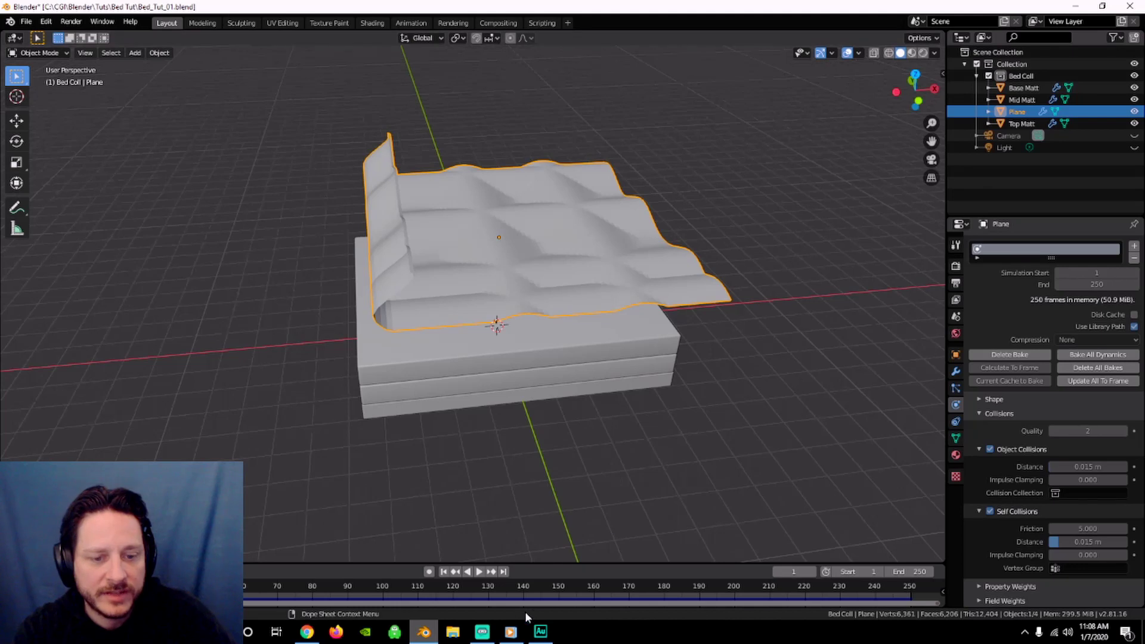
Run the cloth simulation, pause at frame 131, and show the Plane's Cloth modifier stack
click(478, 571)
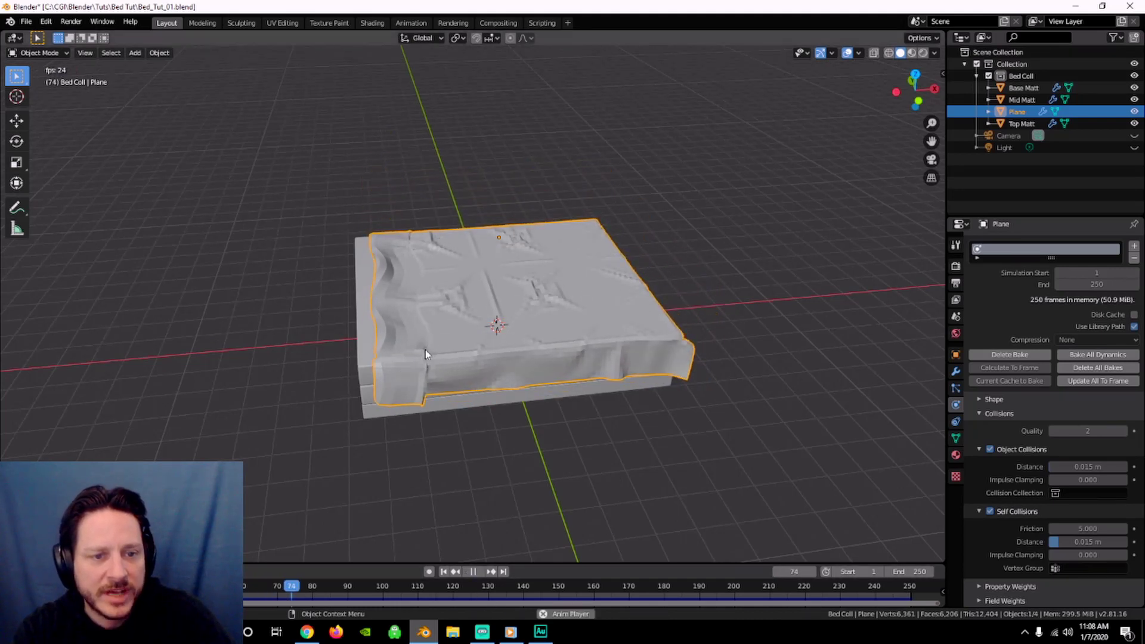
click(473, 571)
middle_drag(601, 422, 554, 409)
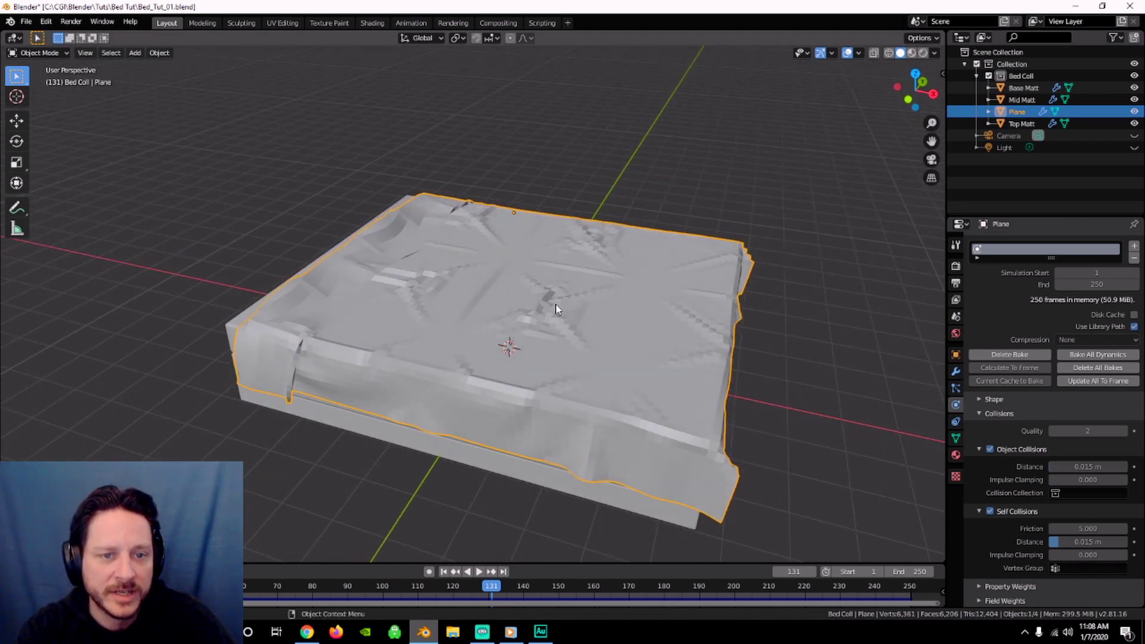
middle_drag(567, 325, 608, 360)
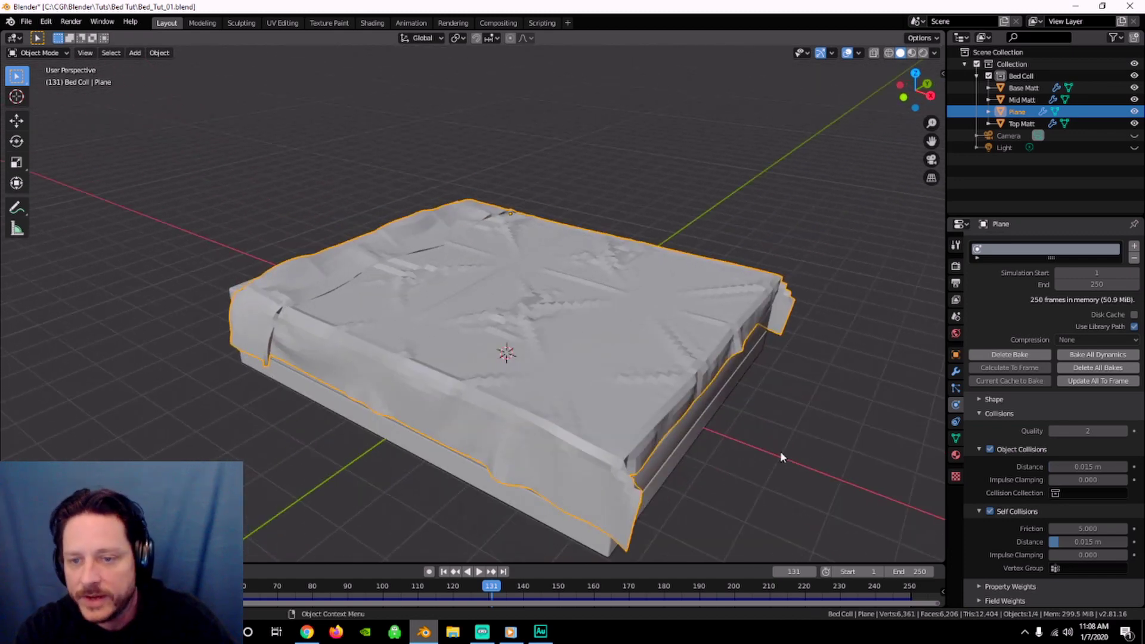
click(955, 371)
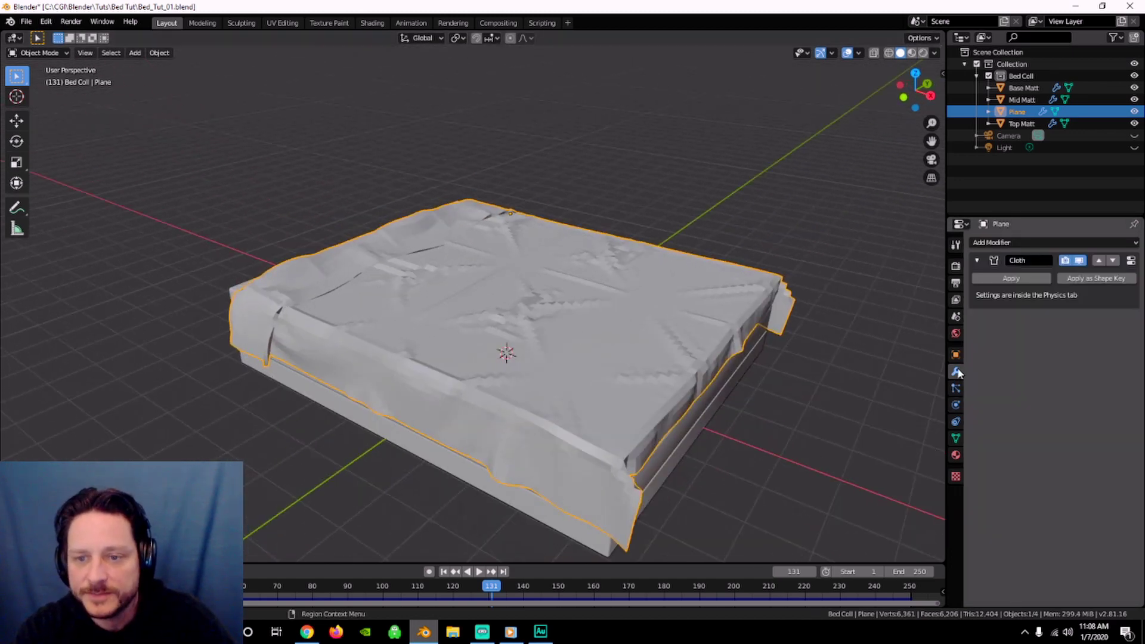
Add a Subdivision Surface modifier after Cloth on the blanket
click(1022, 243)
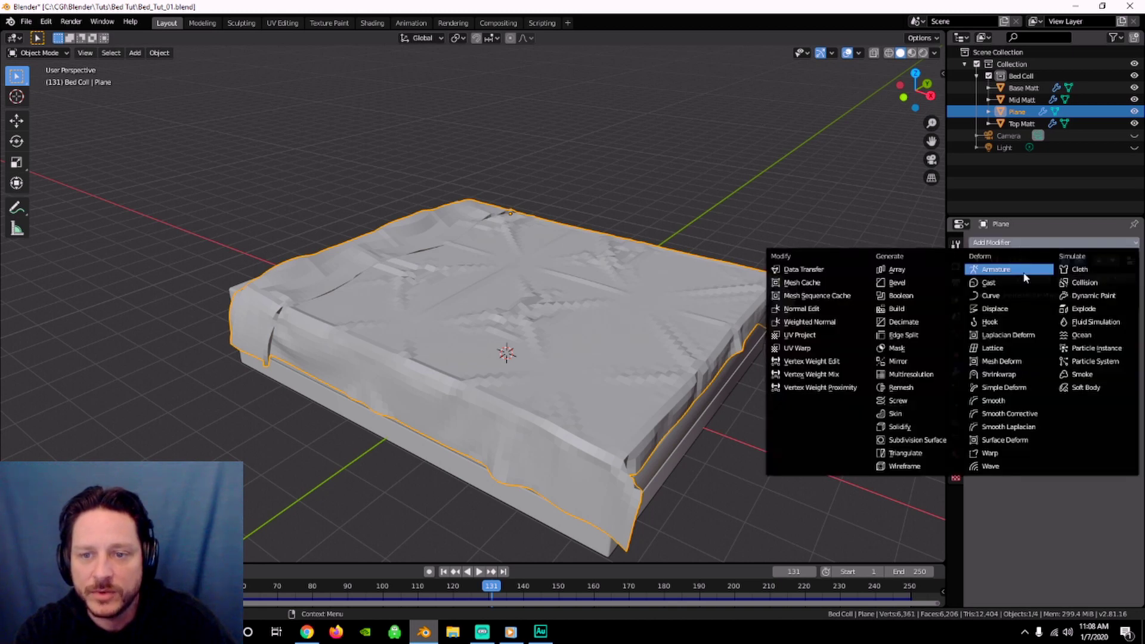
click(934, 446)
middle_drag(740, 440, 725, 431)
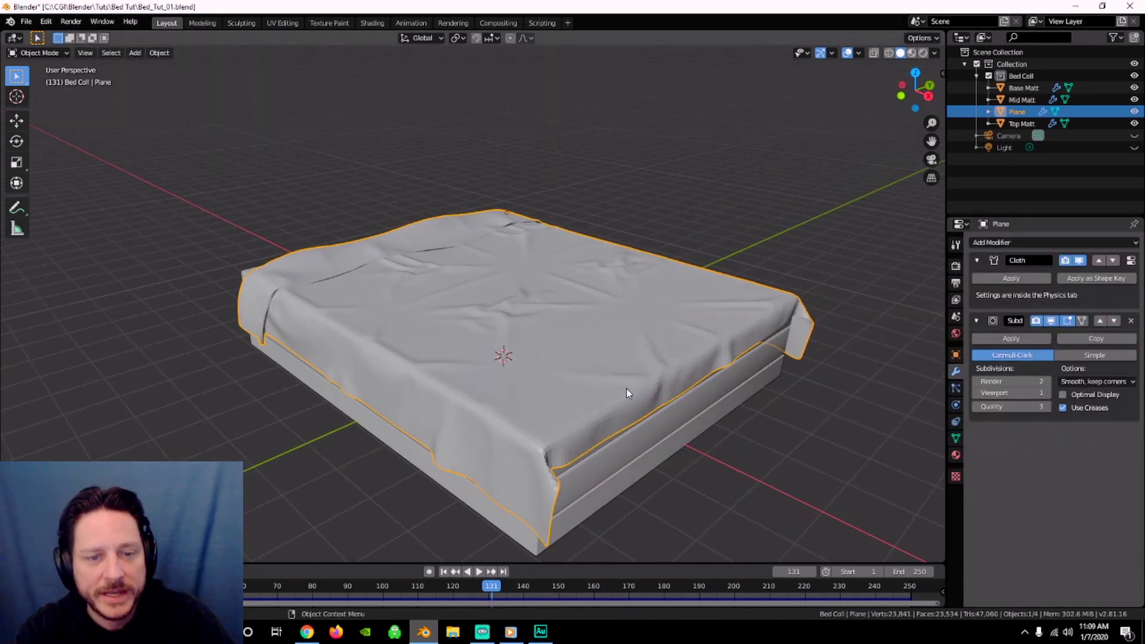
Apply Shade Smooth to the blanket, then deselect it and inspect the bed
right_click(633, 366)
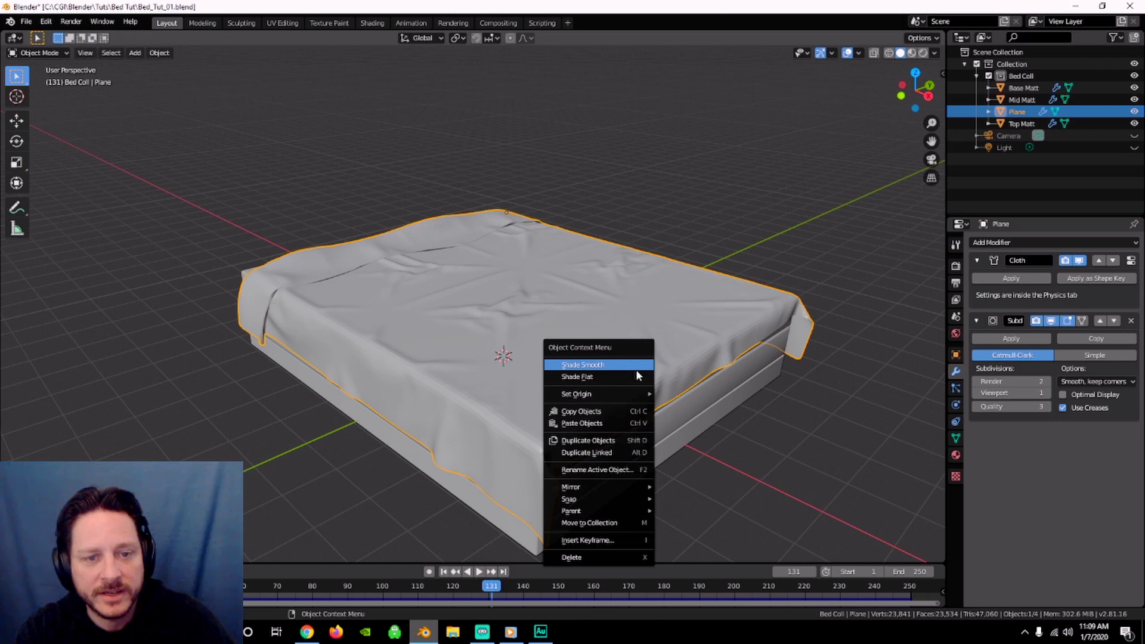
click(633, 364)
click(700, 462)
middle_drag(700, 462, 518, 387)
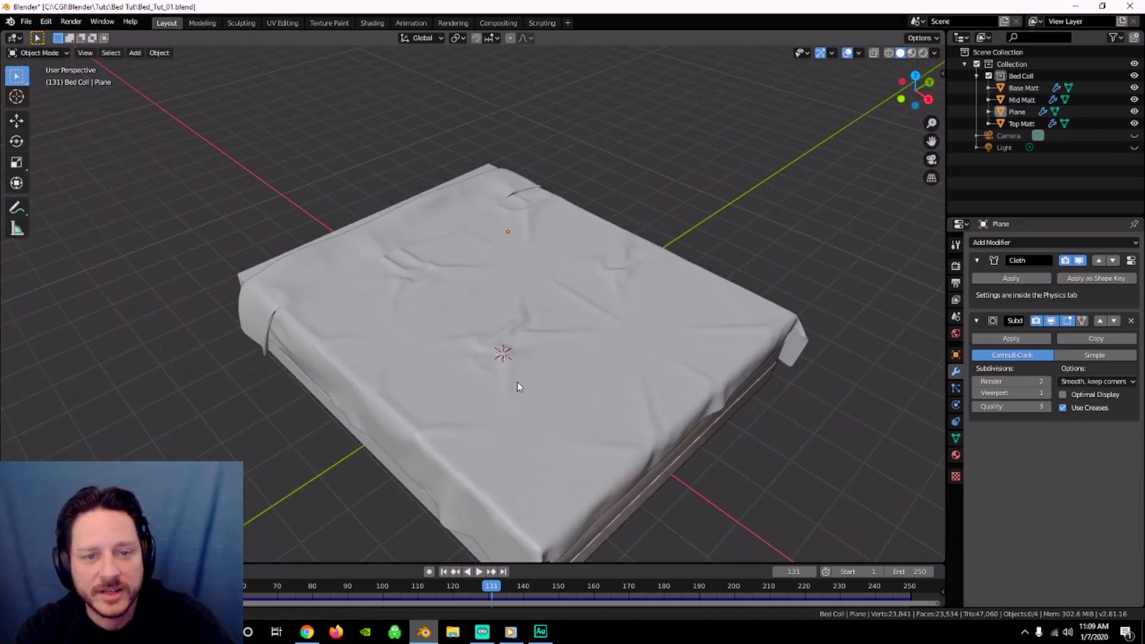
middle_drag(670, 388, 672, 374)
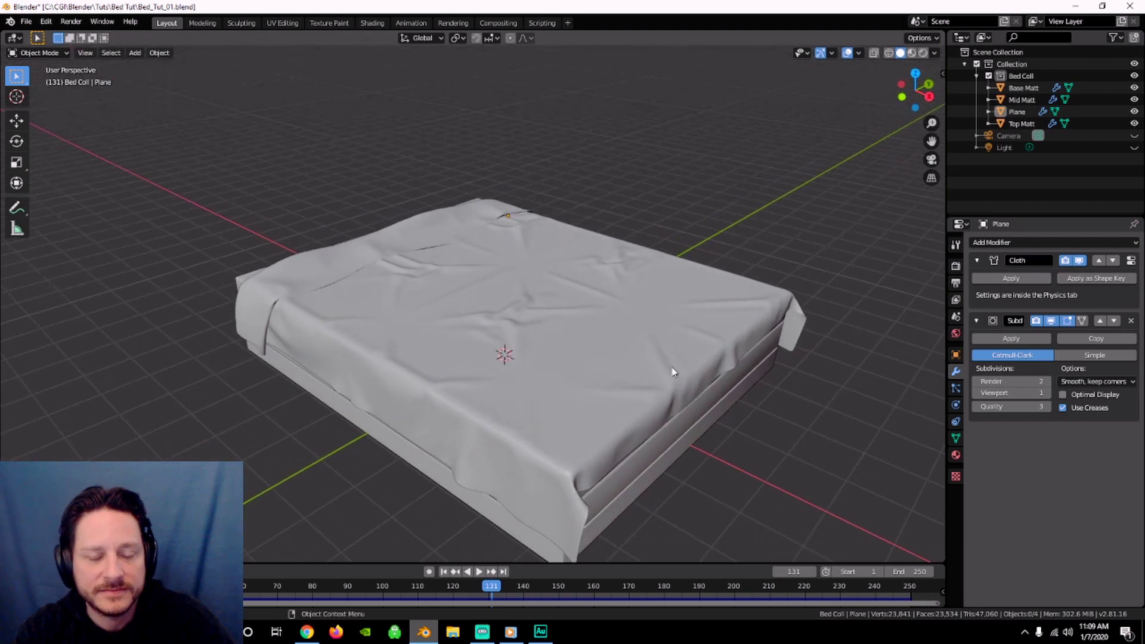
middle_drag(608, 359, 534, 325)
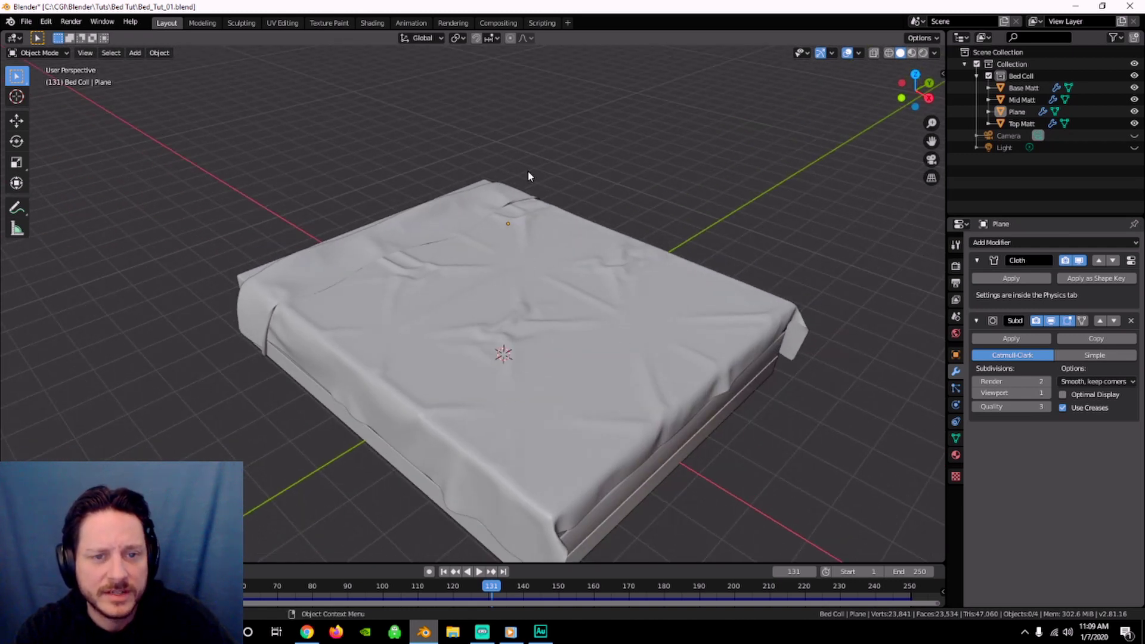
middle_drag(534, 364, 617, 359)
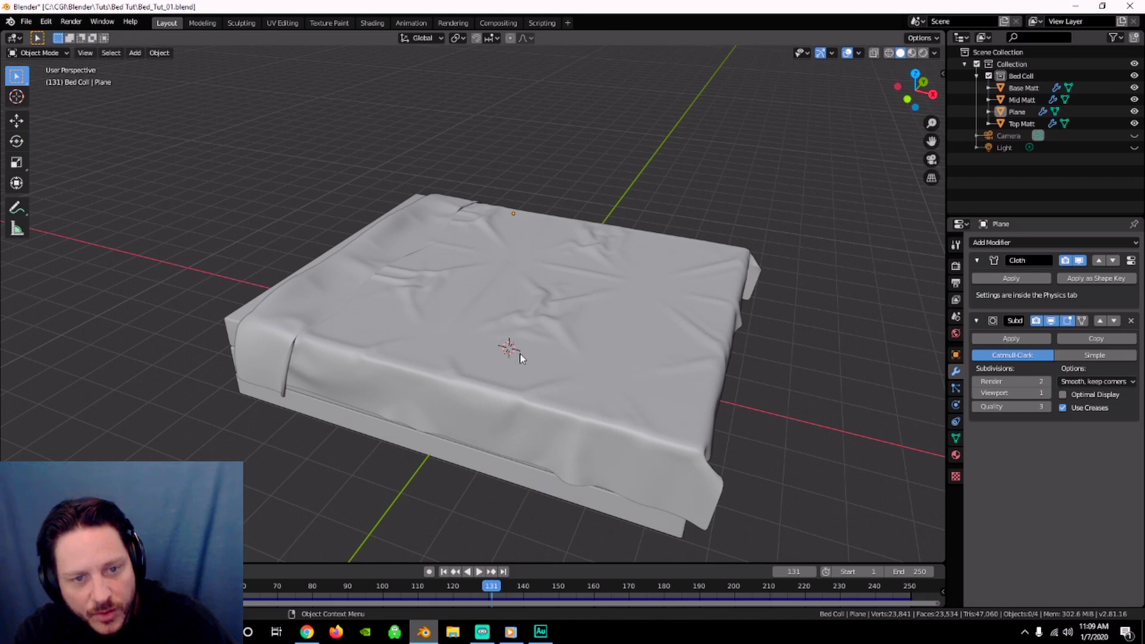
click(478, 319)
key(Tab)
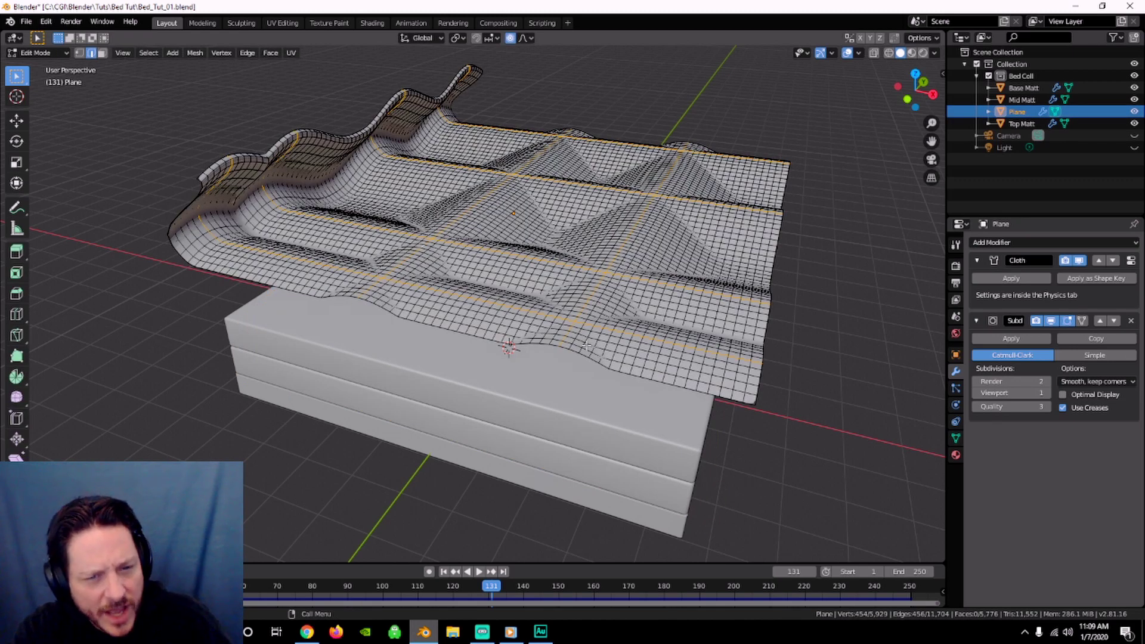
key(c)
mouse_move(575, 352)
middle_down()
mouse_move(615, 252)
mouse_move(617, 265)
middle_up()
mouse_move(488, 264)
middle_down()
mouse_move(572, 206)
mouse_move(740, 209)
middle_up()
right_click(817, 354)
middle_drag(817, 353, 766, 377)
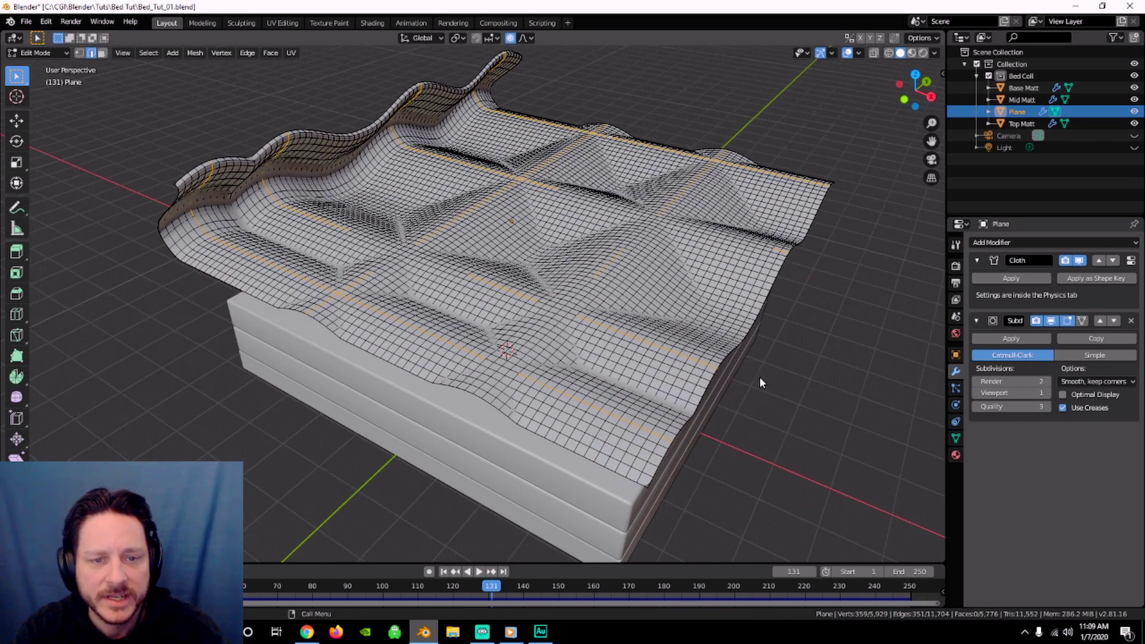
key(Tab)
middle_drag(757, 435, 721, 422)
click(725, 424)
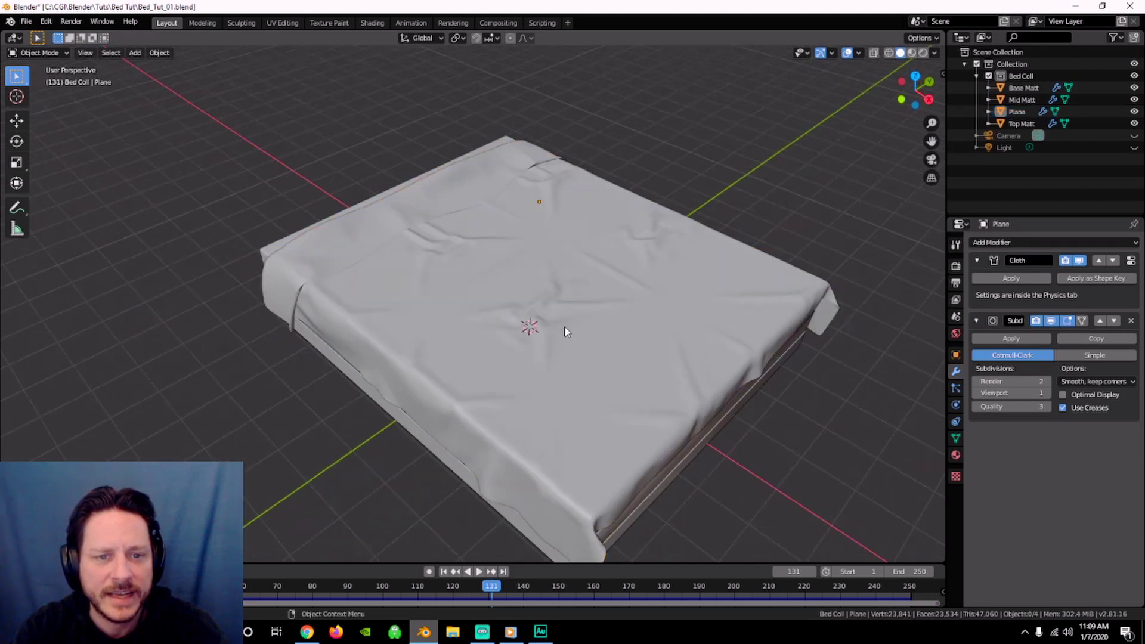
middle_drag(547, 327, 567, 317)
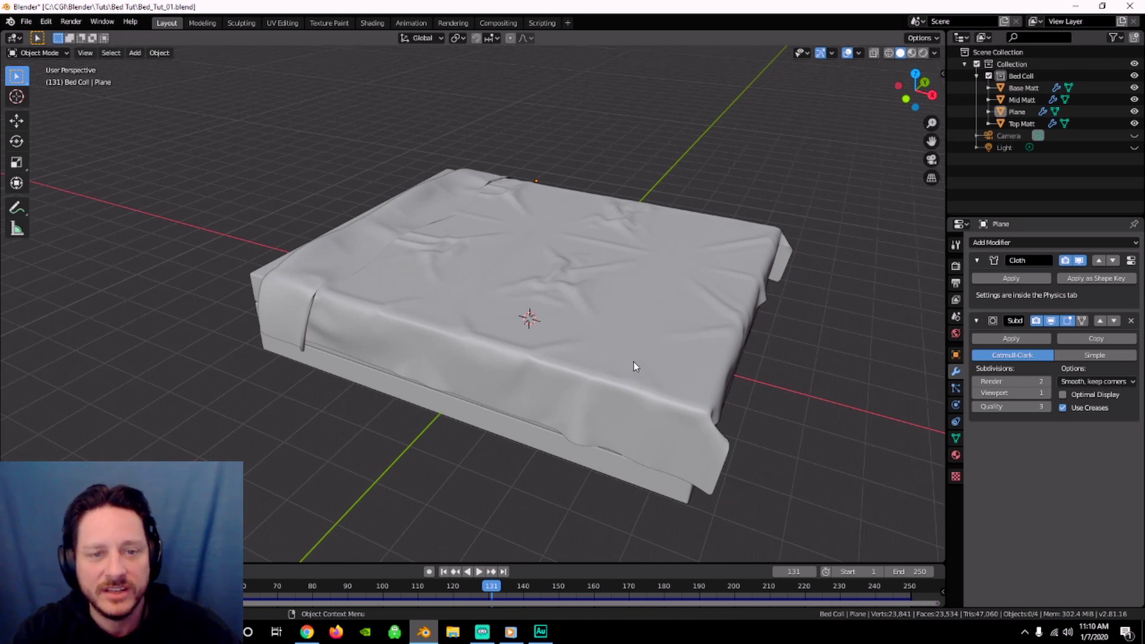
key(Tab)
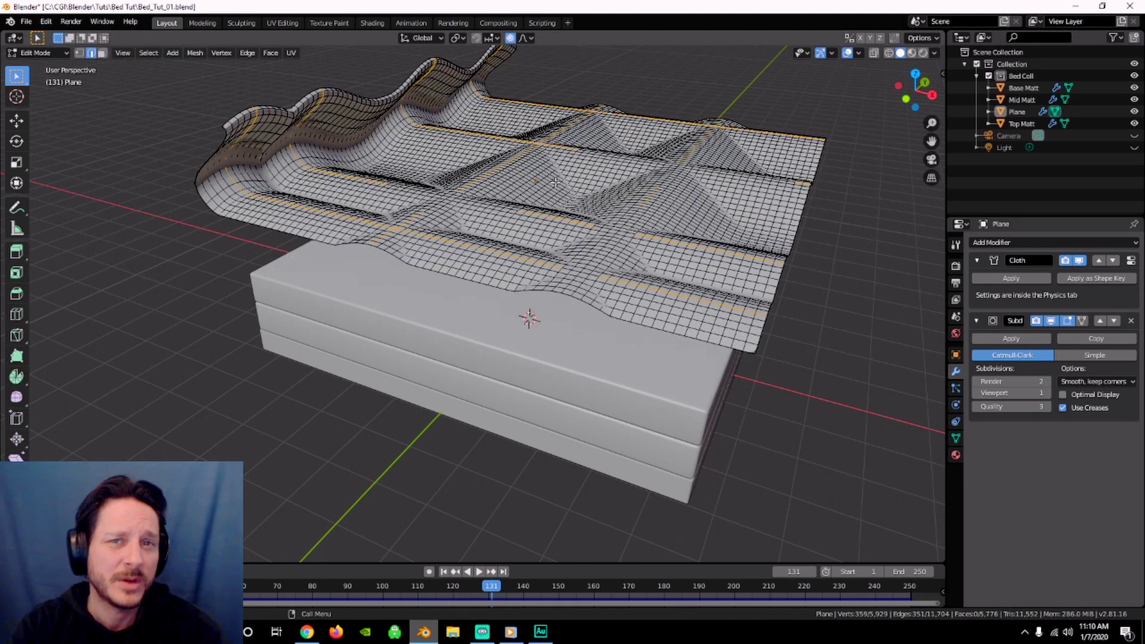
key(Tab)
middle_drag(603, 253, 603, 285)
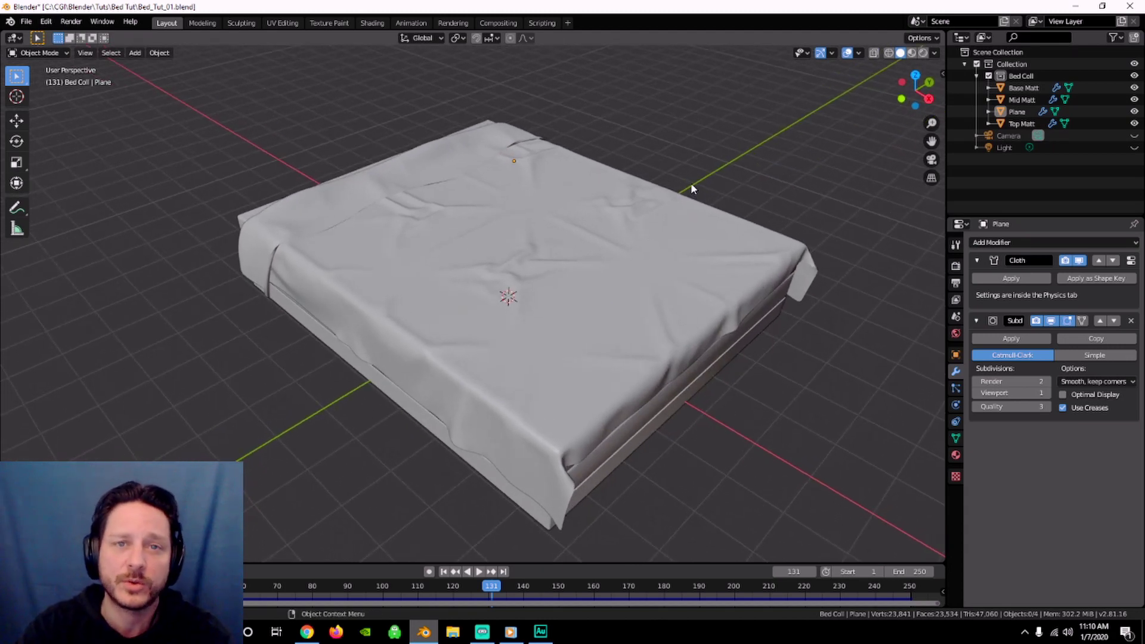